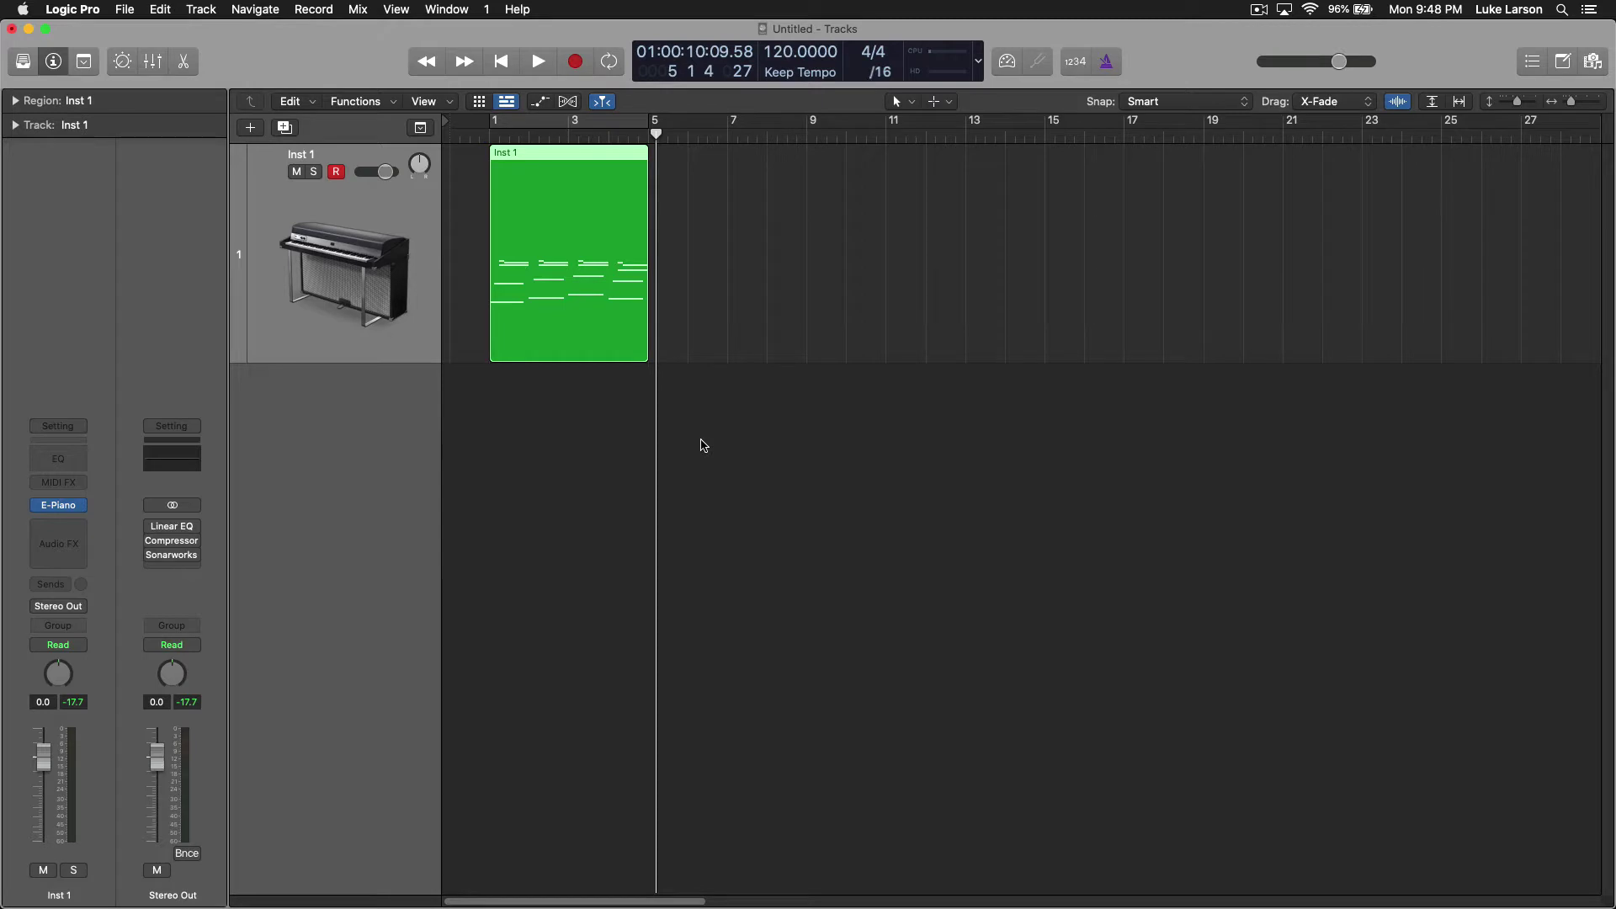
{"action": "double_click", "coordinate": [564, 217]}
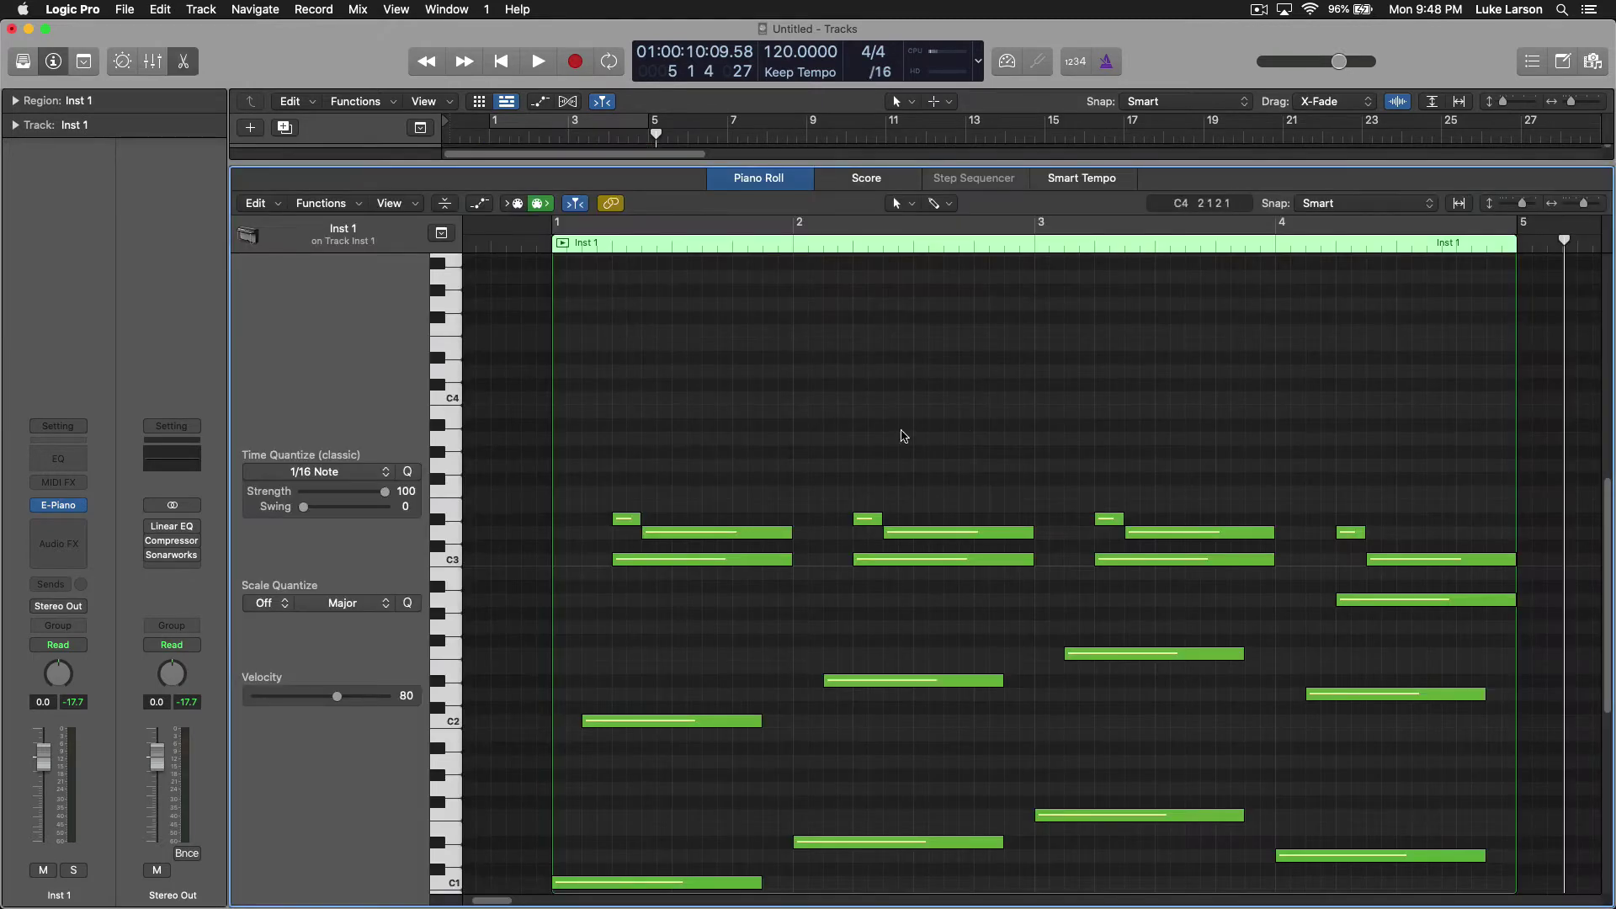
{"action": "scroll", "coordinate": [1067, 472], "scroll_direction": "down", "scroll_amount": 4}
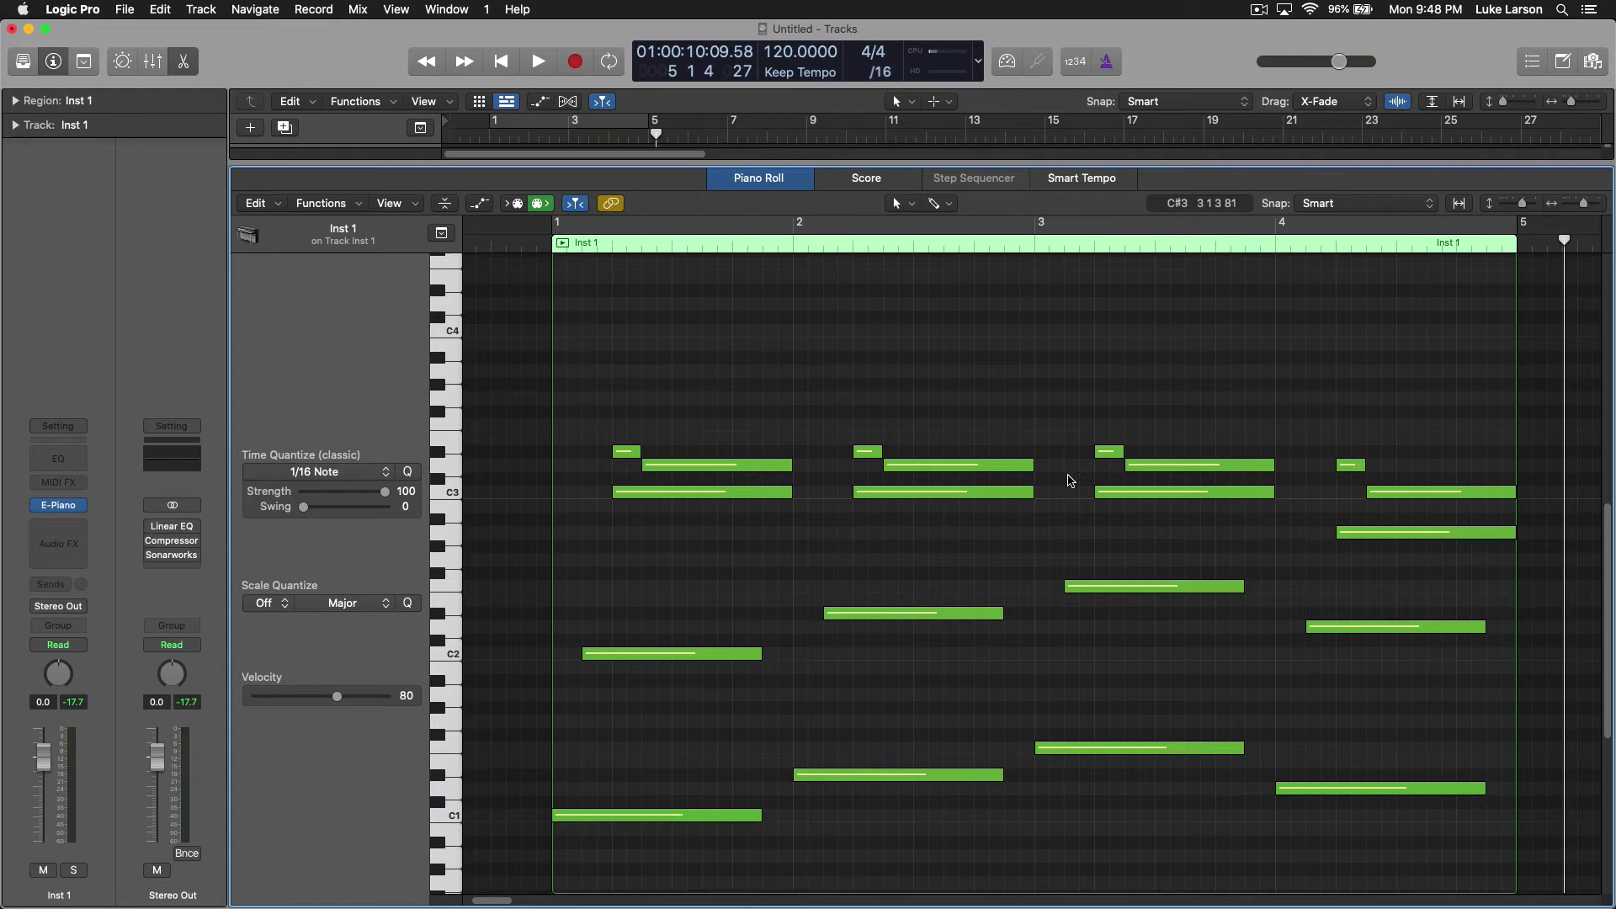
{"action": "scroll", "coordinate": [1197, 564], "scroll_direction": "up", "scroll_amount": 2}
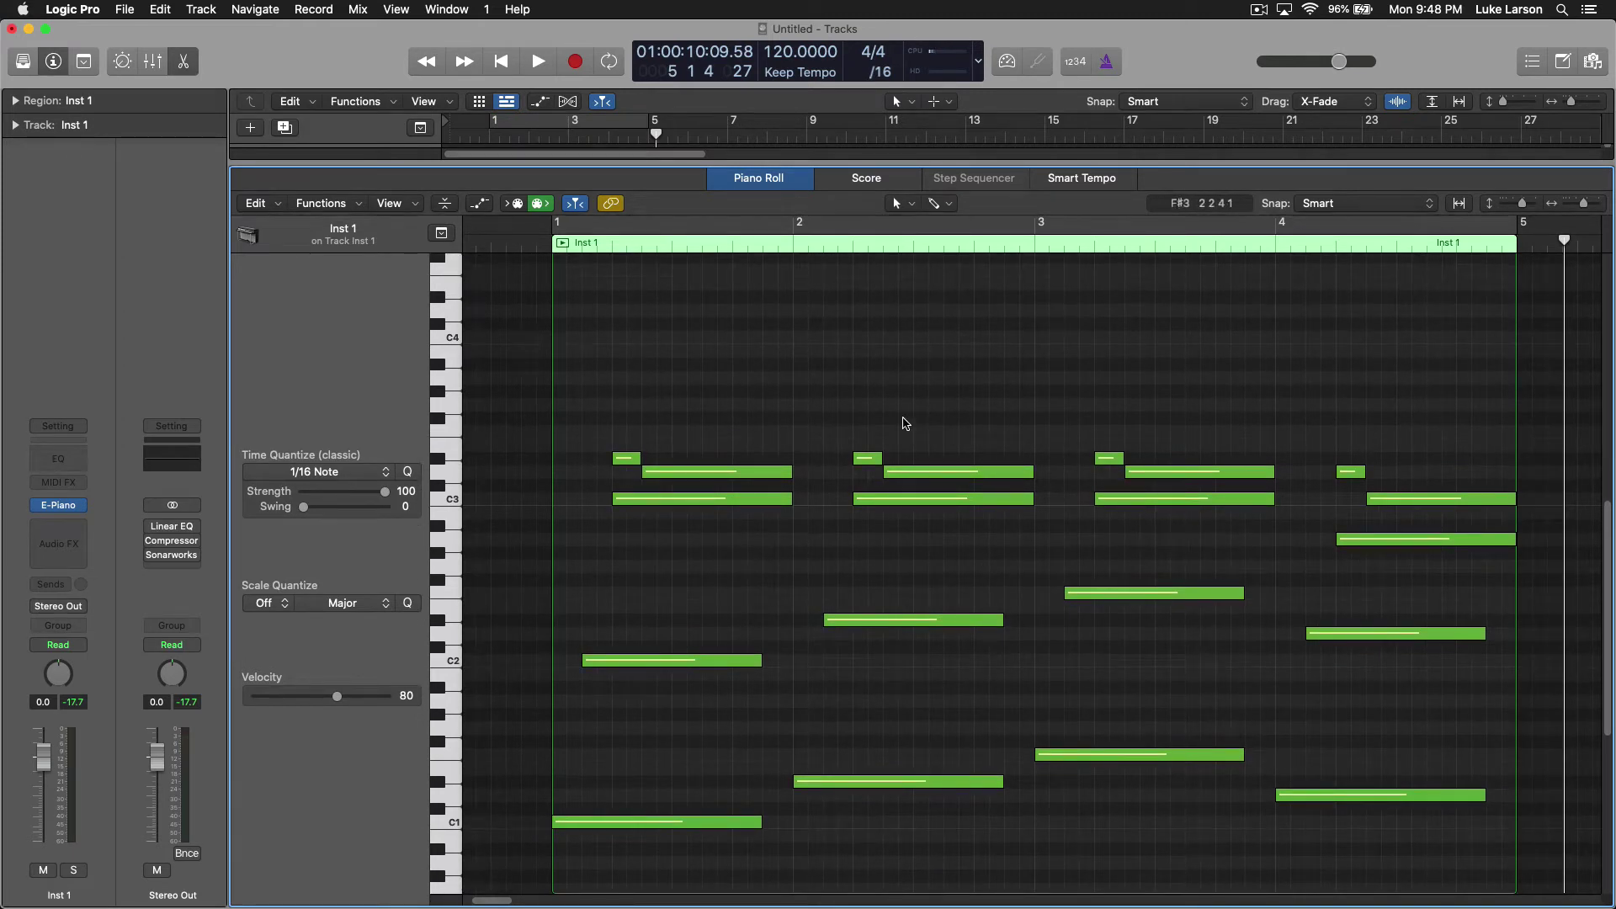
{"action": "left_click", "coordinate": [866, 406]}
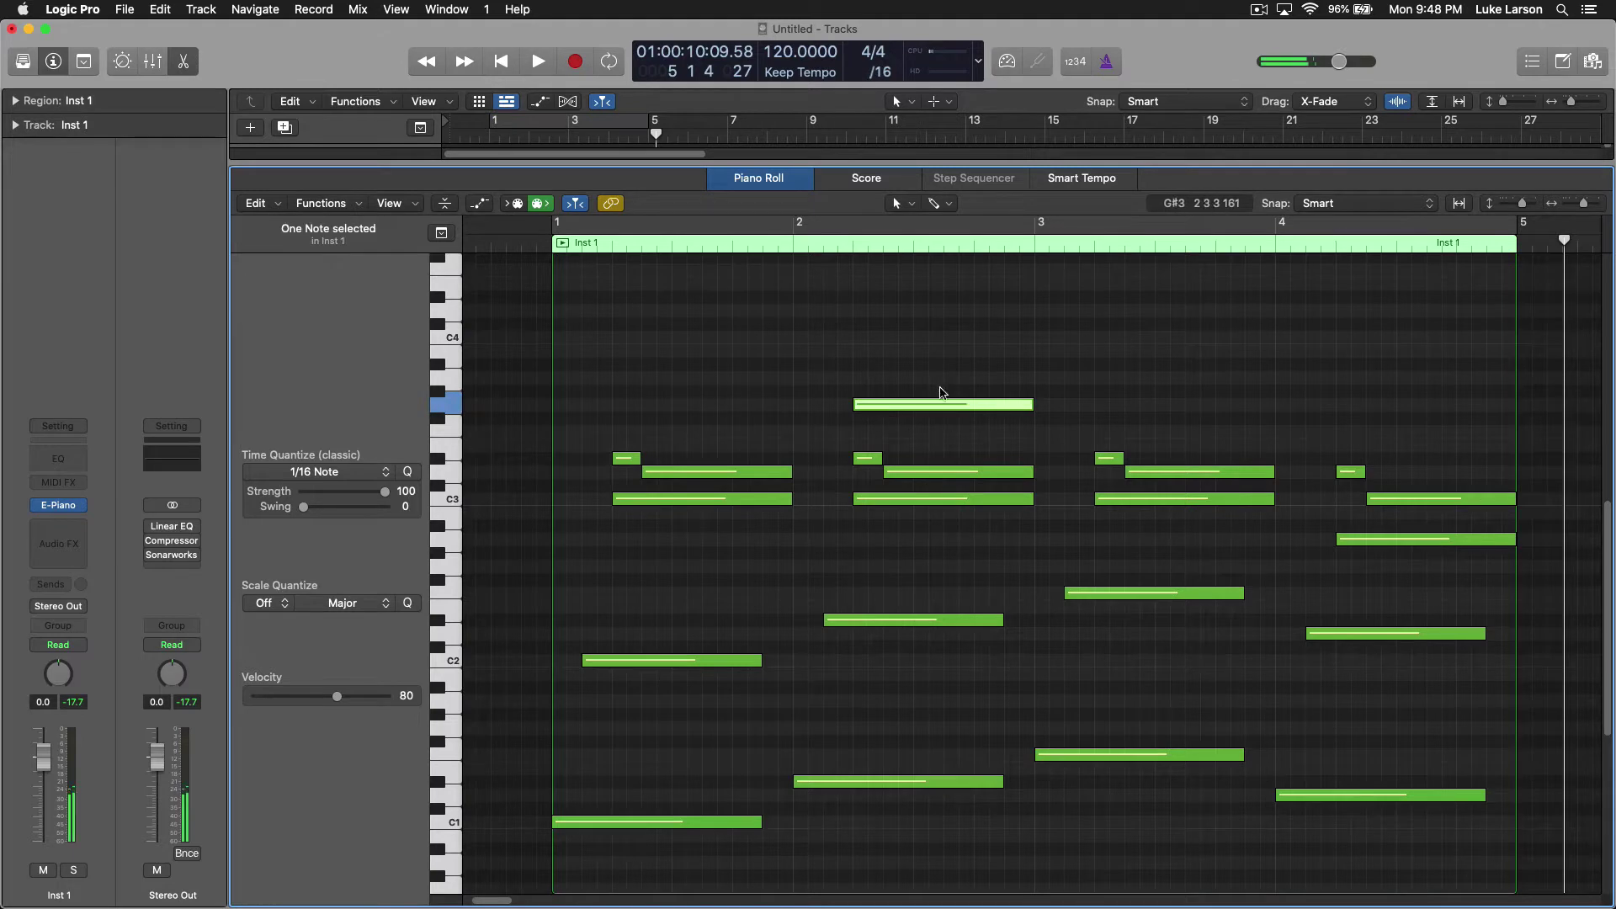
{"action": "left_click", "coordinate": [923, 379]}
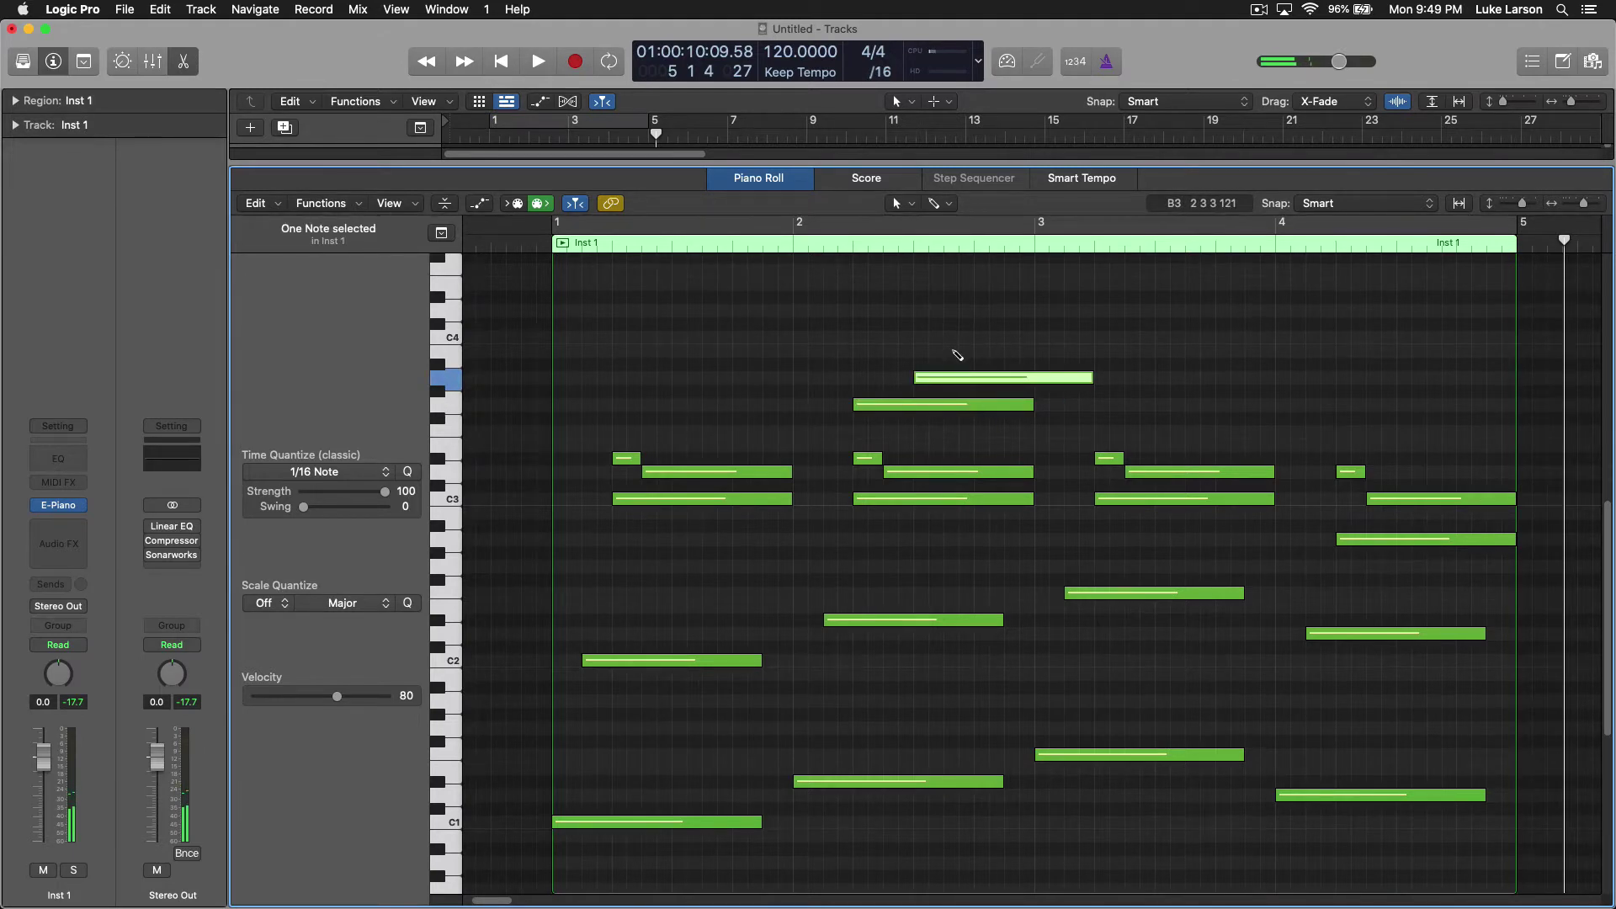
{"action": "left_click", "coordinate": [960, 350]}
{"action": "left_click_drag", "start_coordinate": [1058, 325], "coordinate": [1001, 423]}
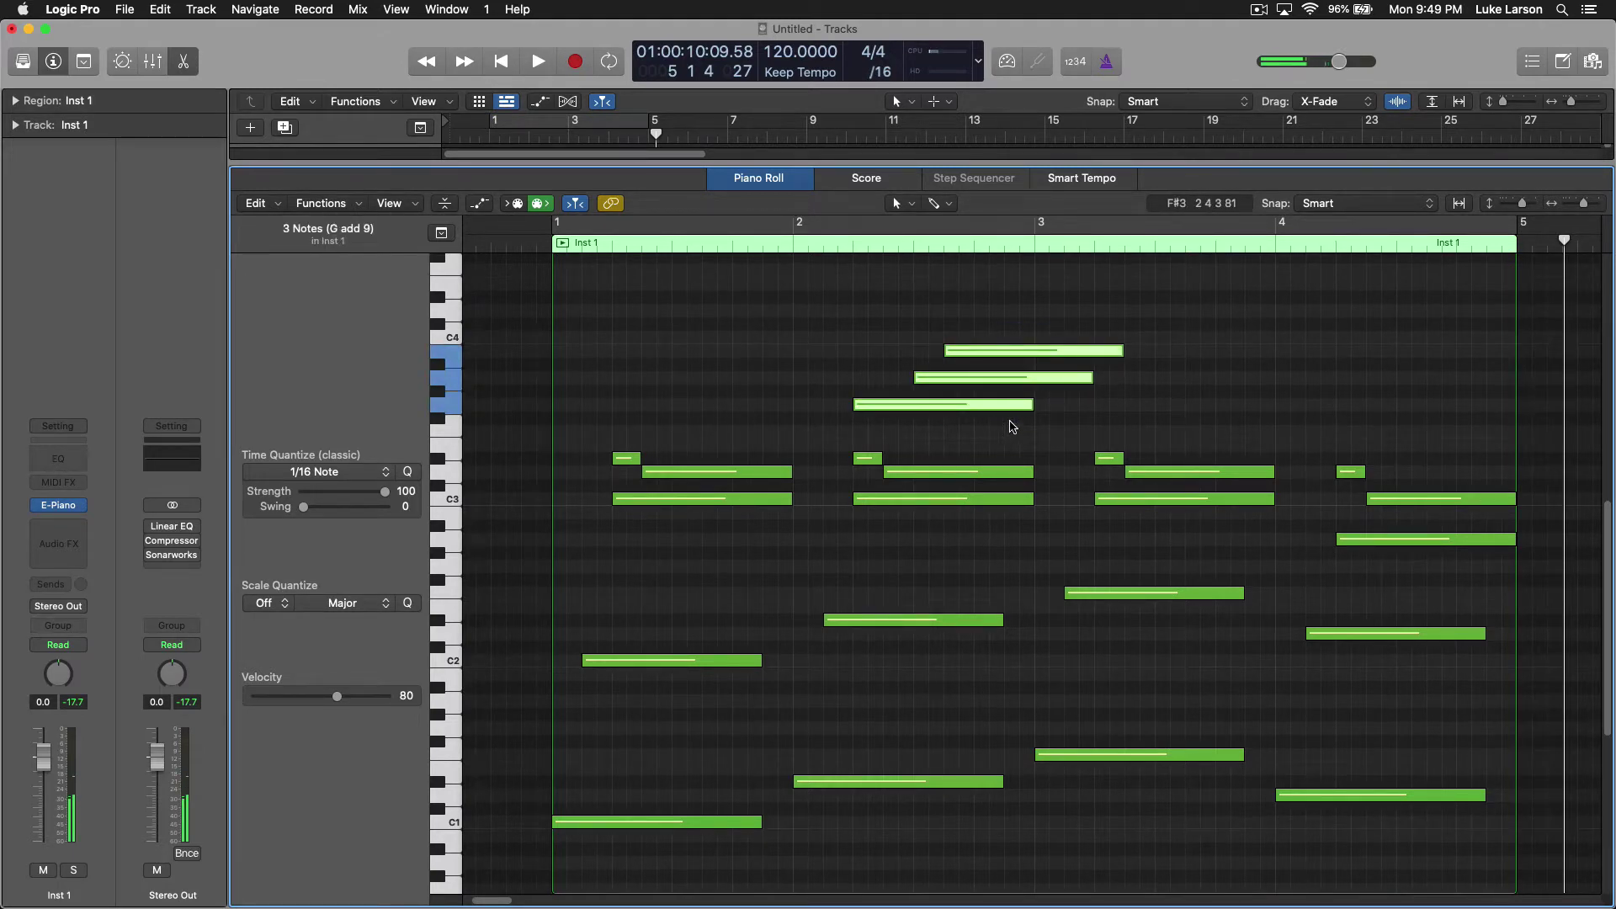
{"action": "key", "text": "Delete"}
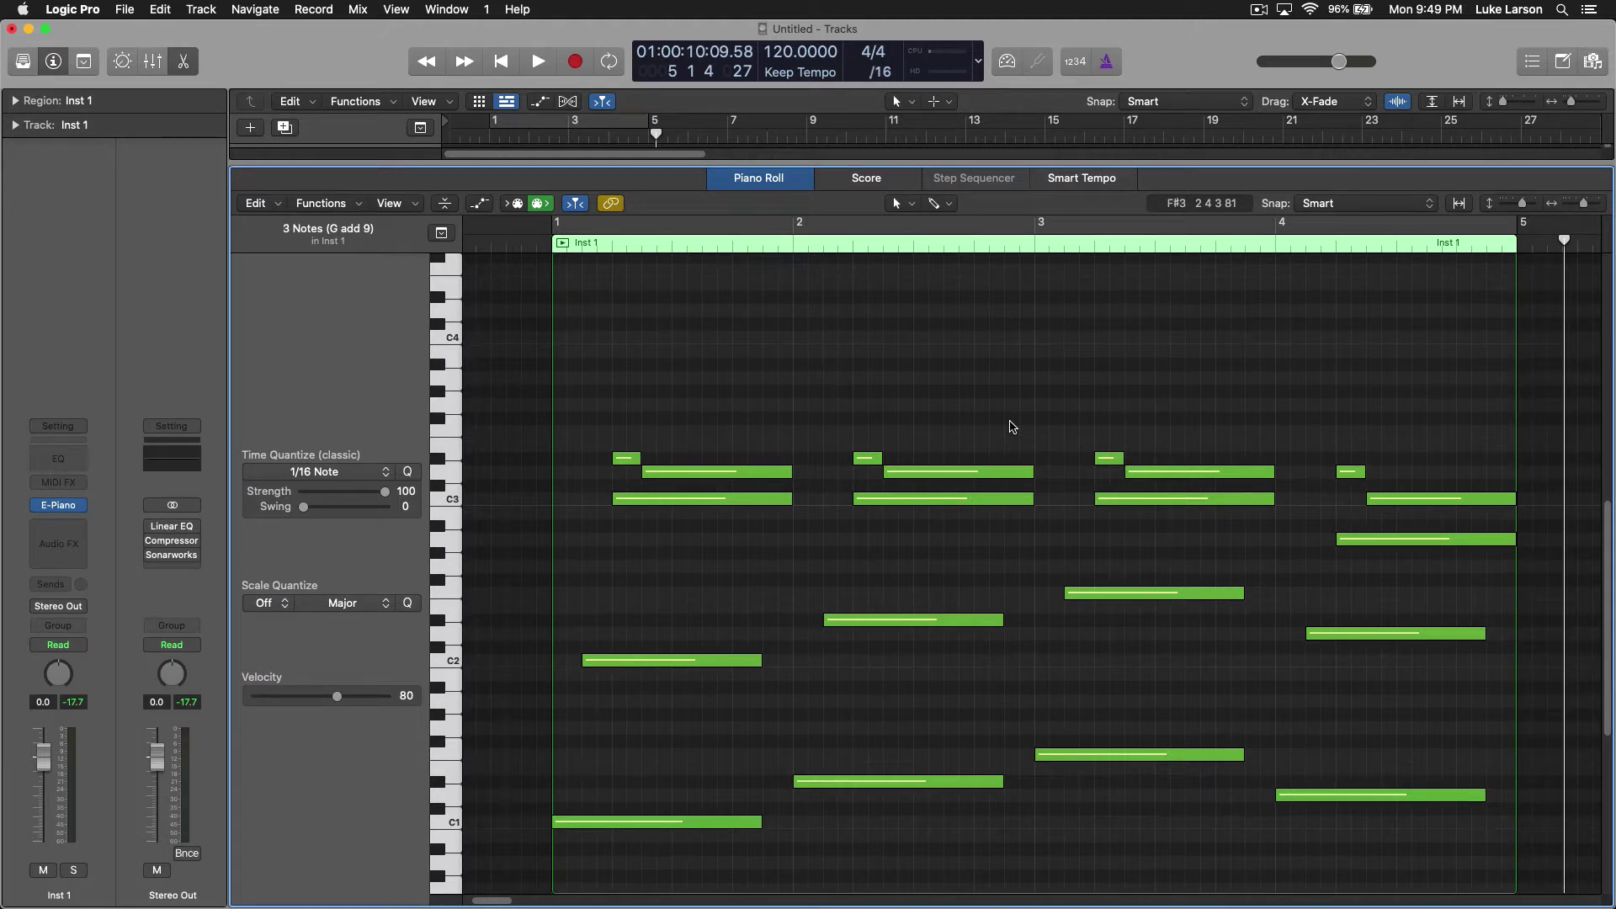
{"action": "left_click", "coordinate": [536, 244]}
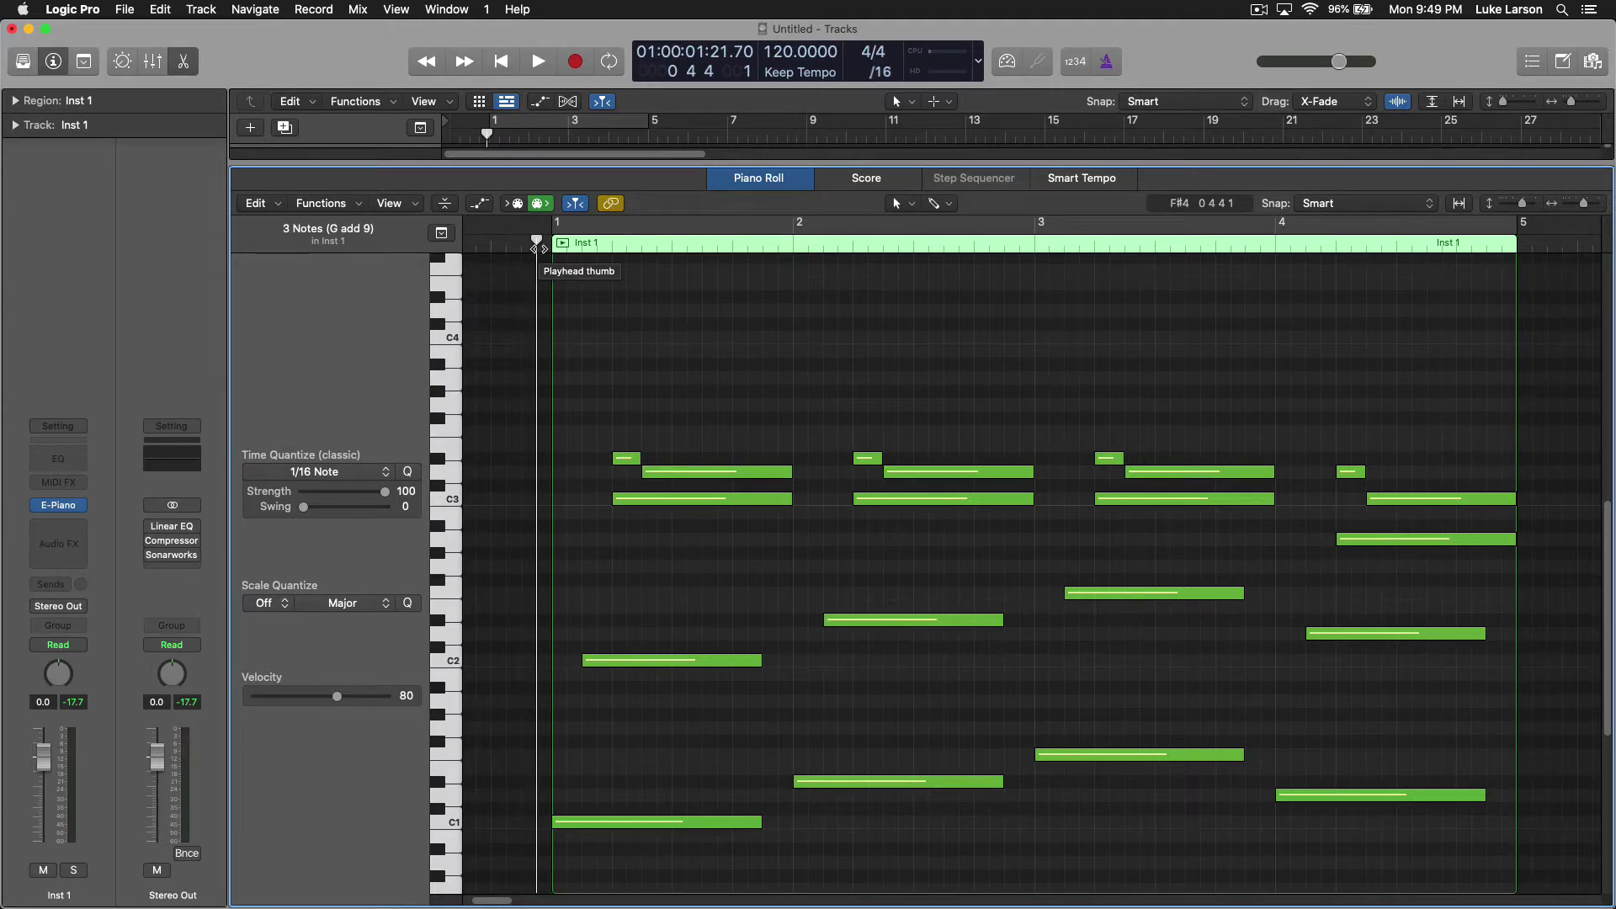
{"action": "key", "text": "space"}
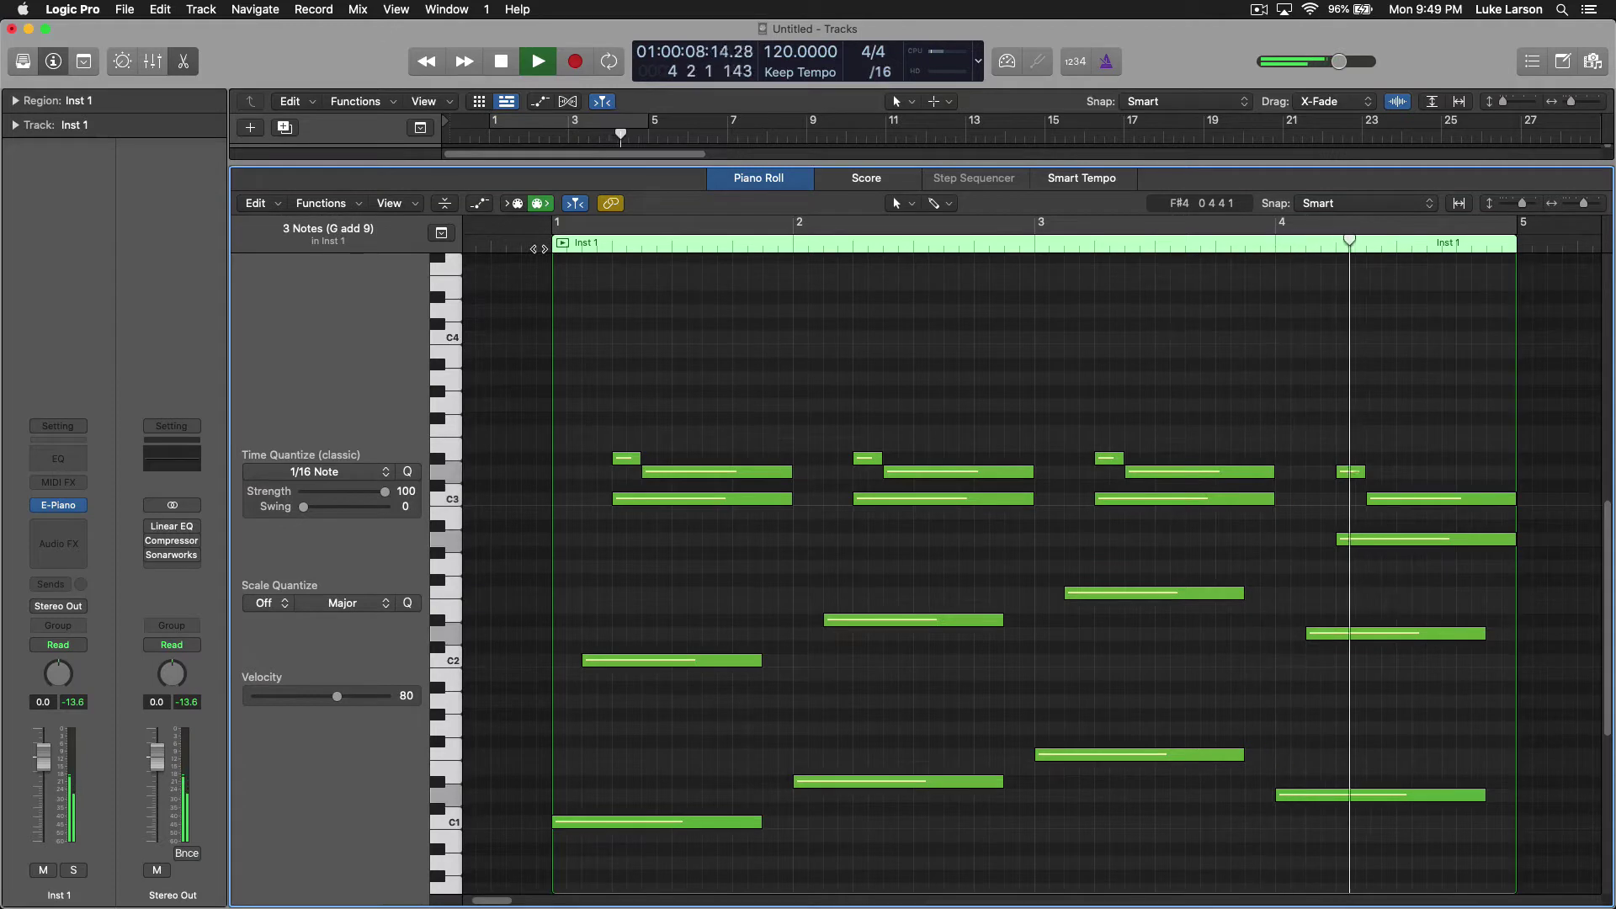
{"action": "key", "text": "space"}
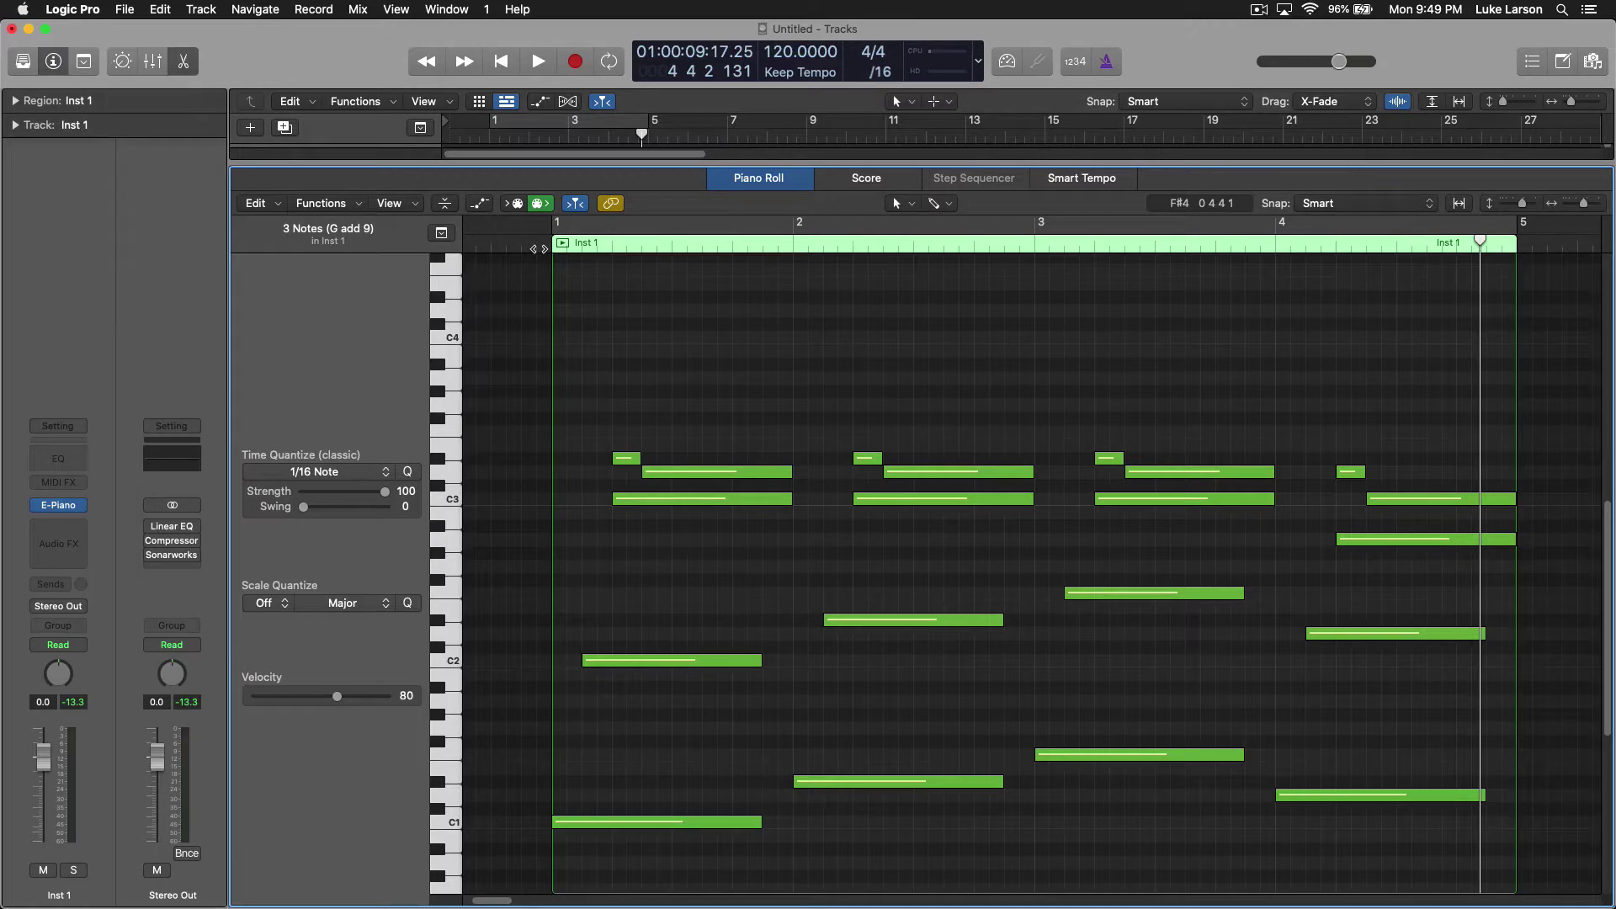
Open the Humanize preset in the Transform window via the Piano Roll's Functions > MIDI Transform menu.
{"action": "left_click", "coordinate": [345, 204]}
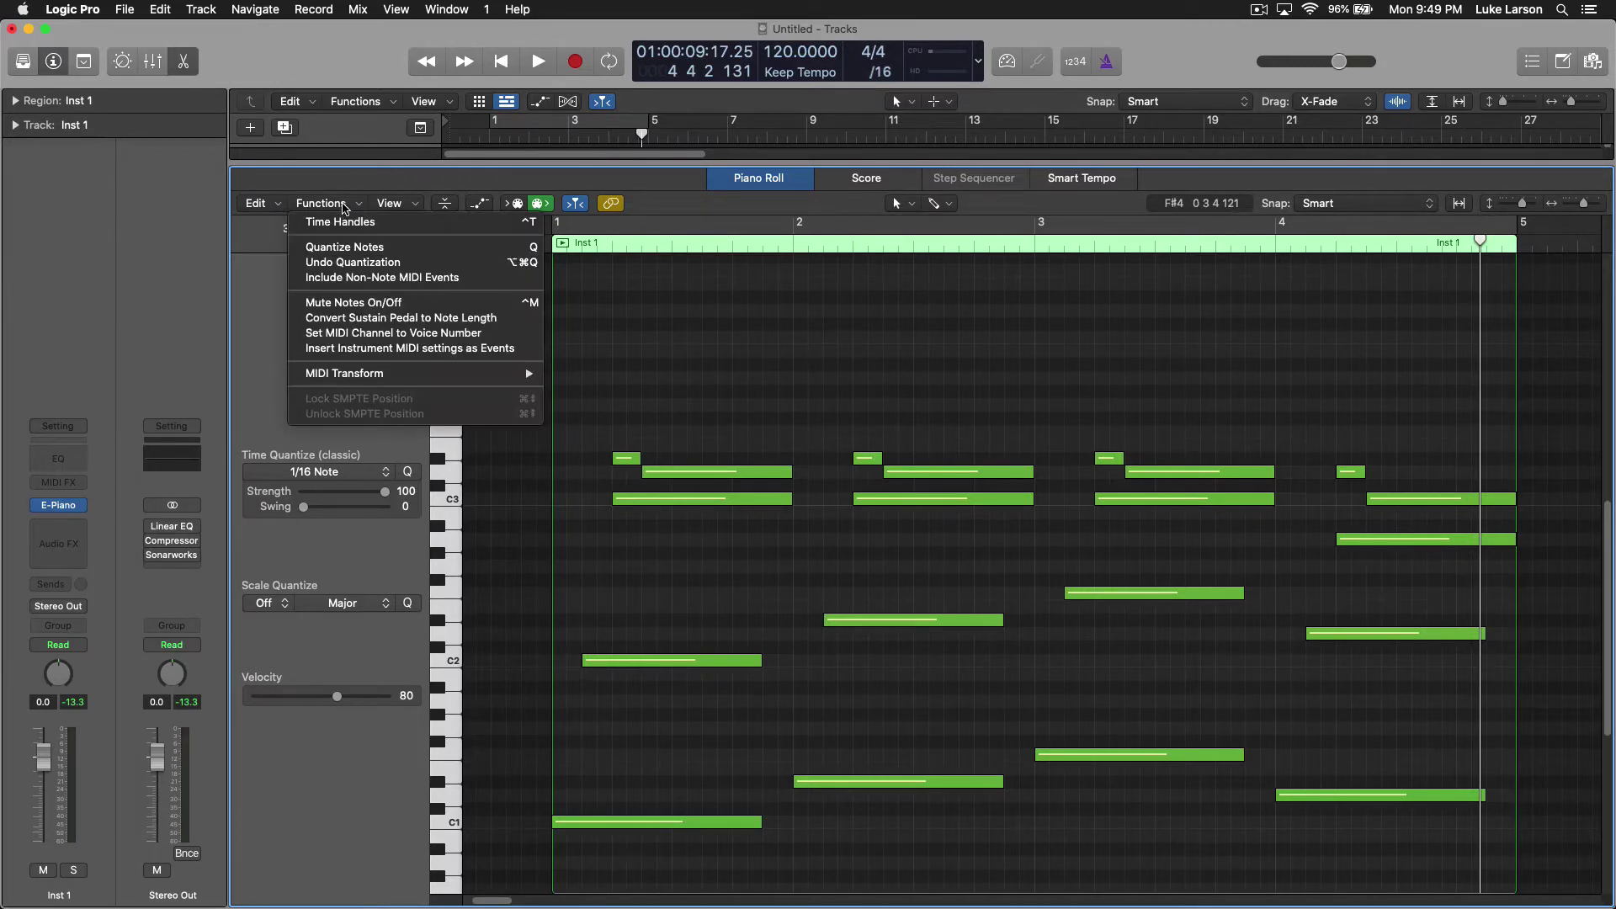
{"action": "mouse_move", "coordinate": [374, 376]}
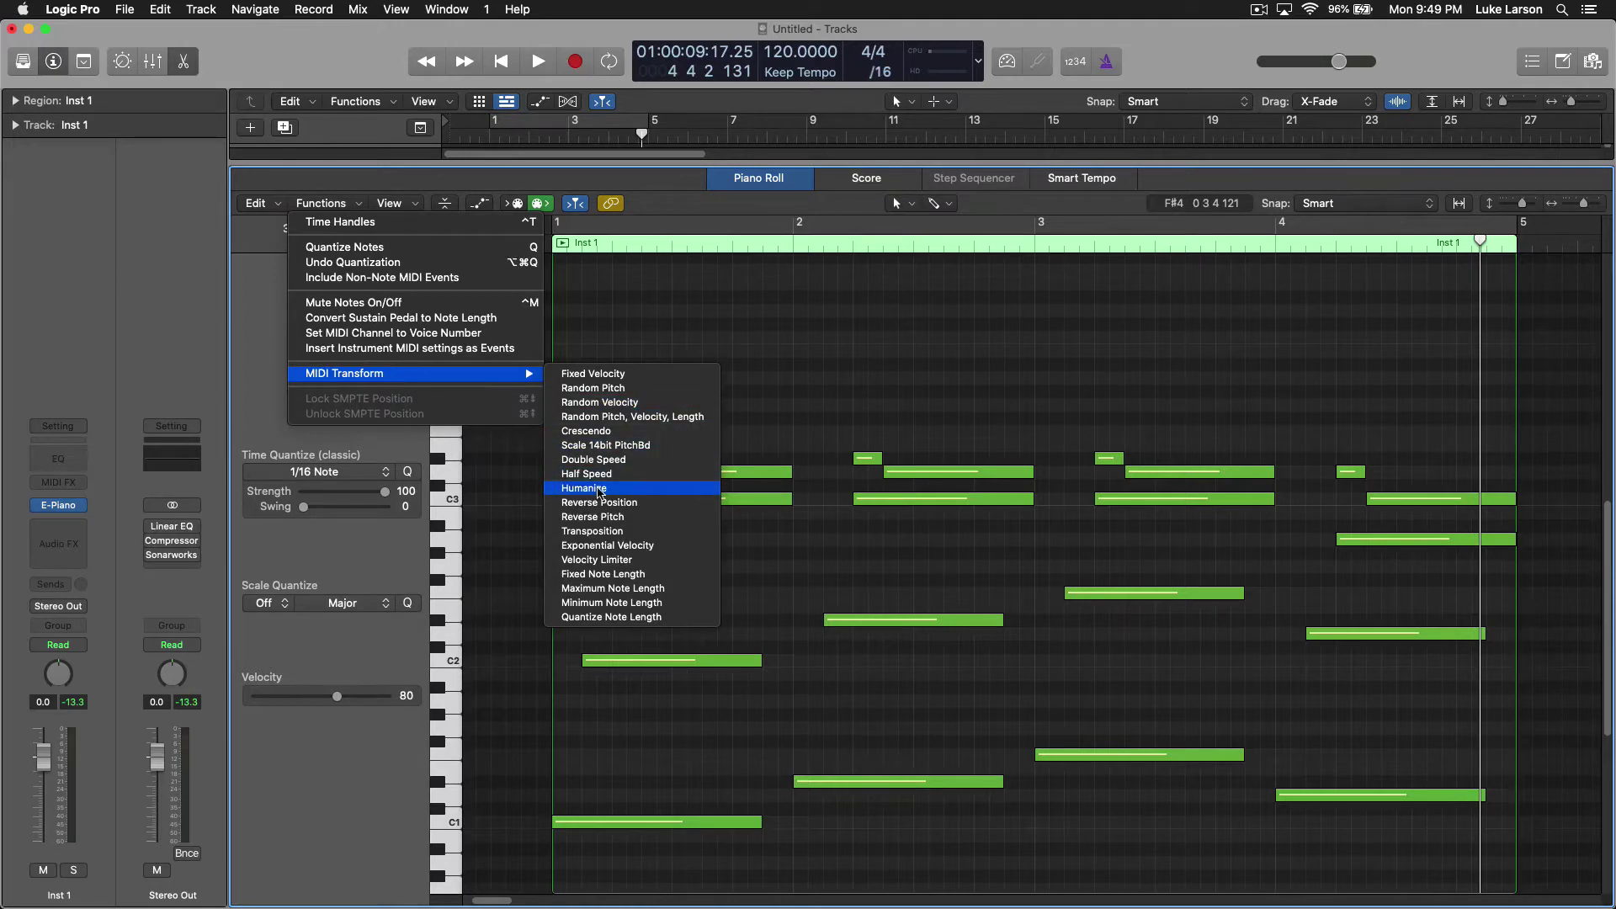
{"action": "left_click", "coordinate": [584, 489]}
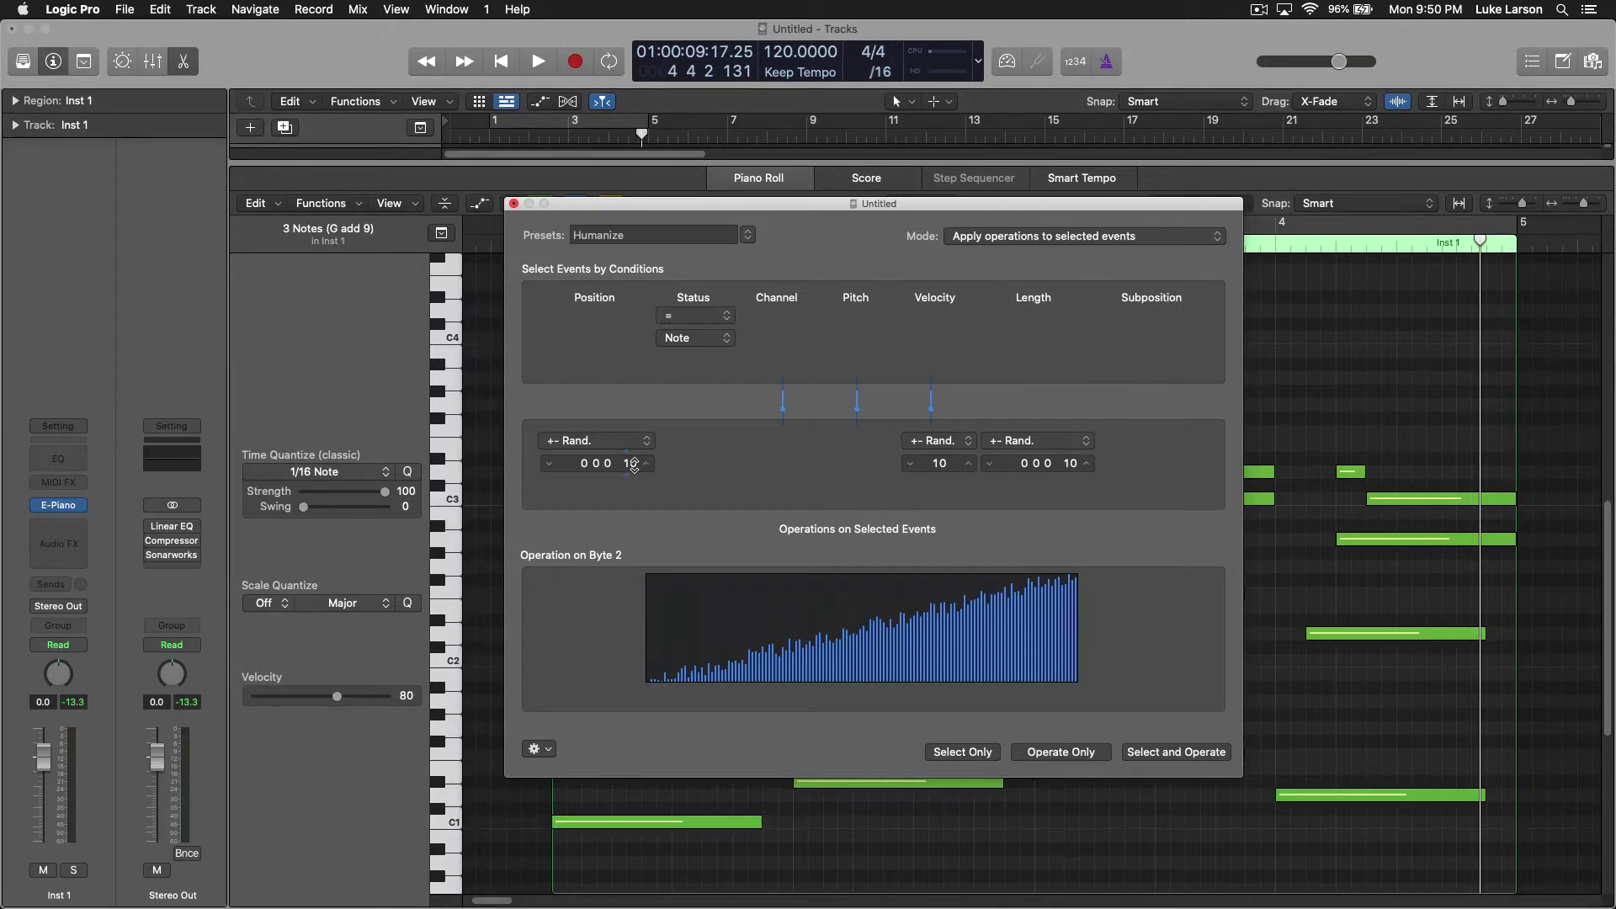
Raise Humanize randomization to 20 for position, 20 for length and 15 for velocity.
{"action": "left_click_drag", "start_coordinate": [634, 469], "coordinate": [631, 473]}
{"action": "mouse_move", "coordinate": [633, 463]}
{"action": "left_mouse_down"}
{"action": "mouse_move", "coordinate": [633, 440]}
{"action": "mouse_move", "coordinate": [629, 468]}
{"action": "left_mouse_up"}
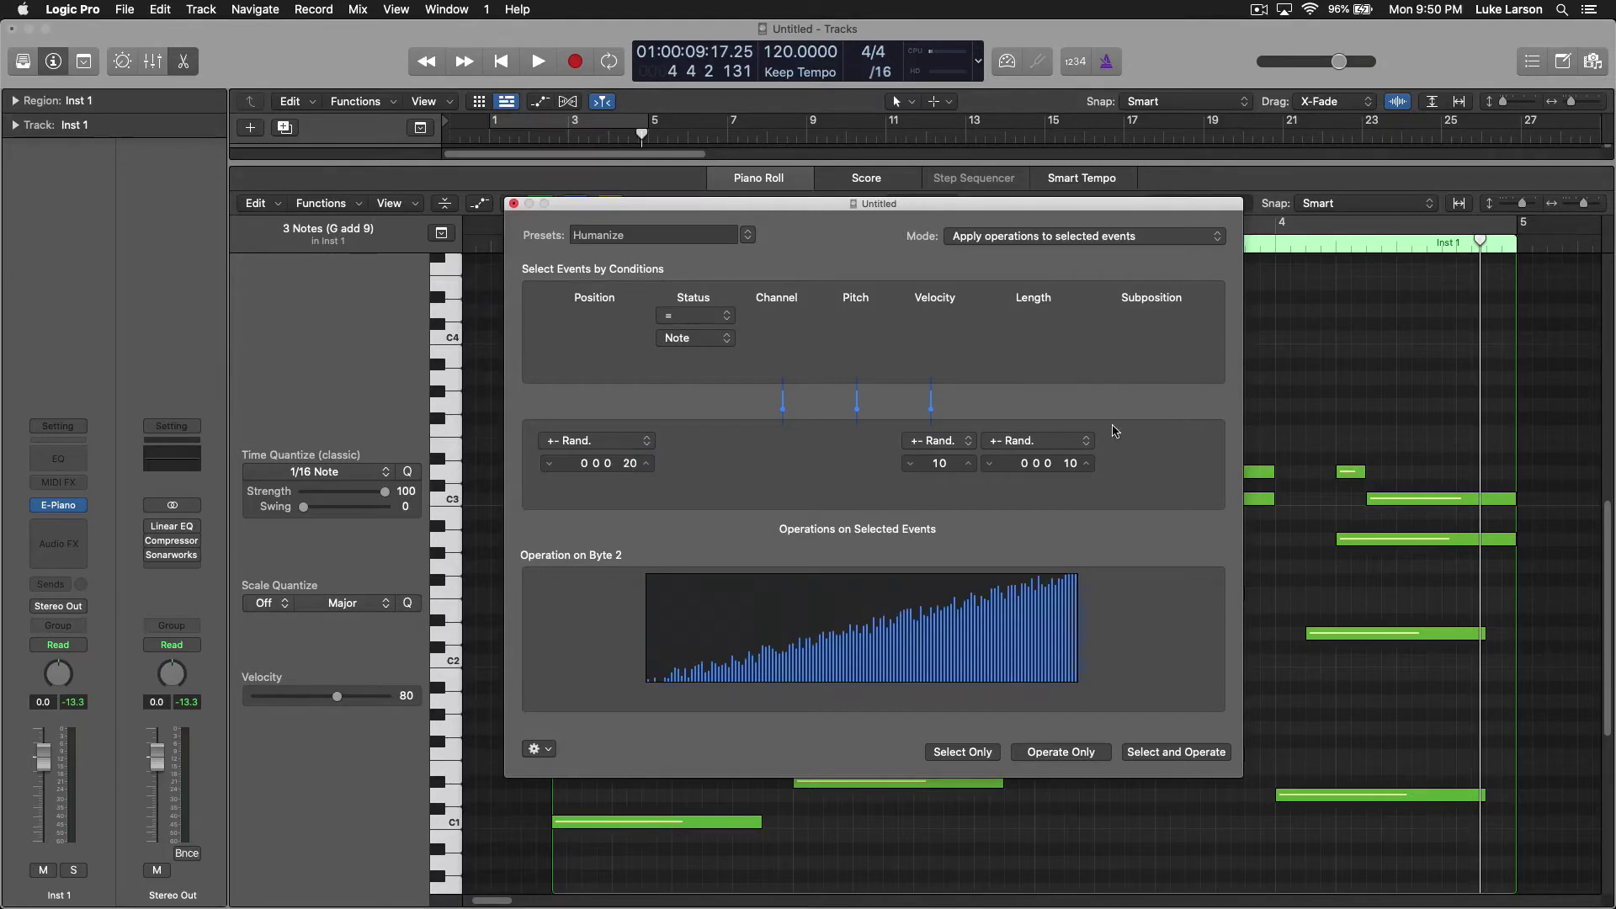
{"action": "left_click_drag", "start_coordinate": [1082, 466], "coordinate": [1083, 458]}
{"action": "left_click_drag", "start_coordinate": [939, 463], "coordinate": [939, 455]}
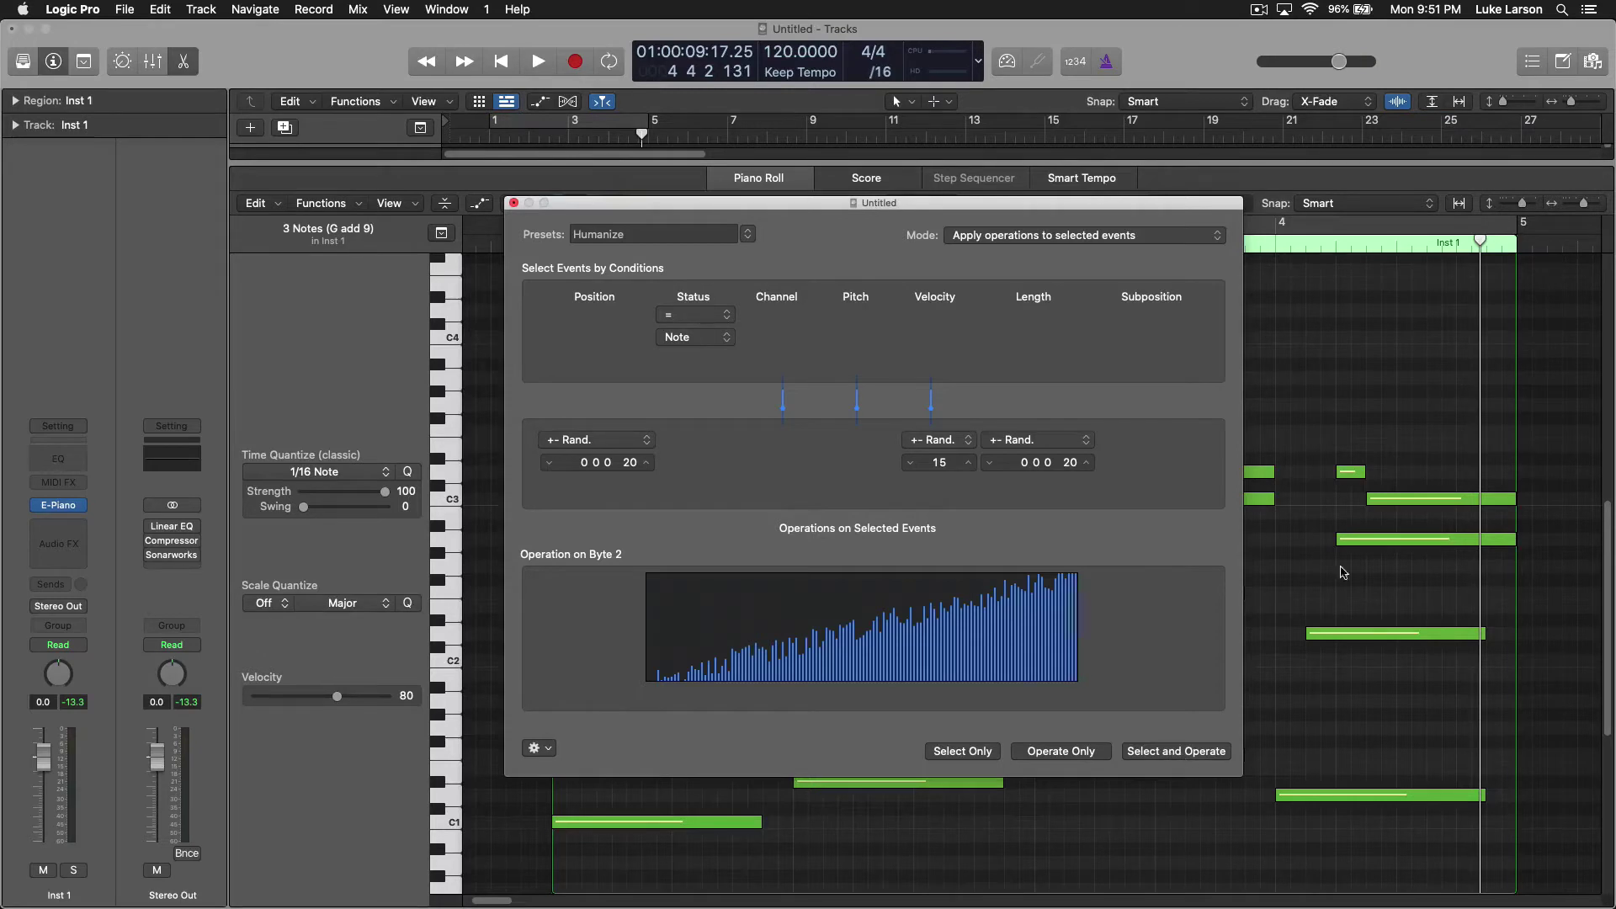
Apply Humanize to all 20 Inst 1 notes with Select and Operate, then close the window and deselect.
{"action": "left_click", "coordinate": [1181, 752]}
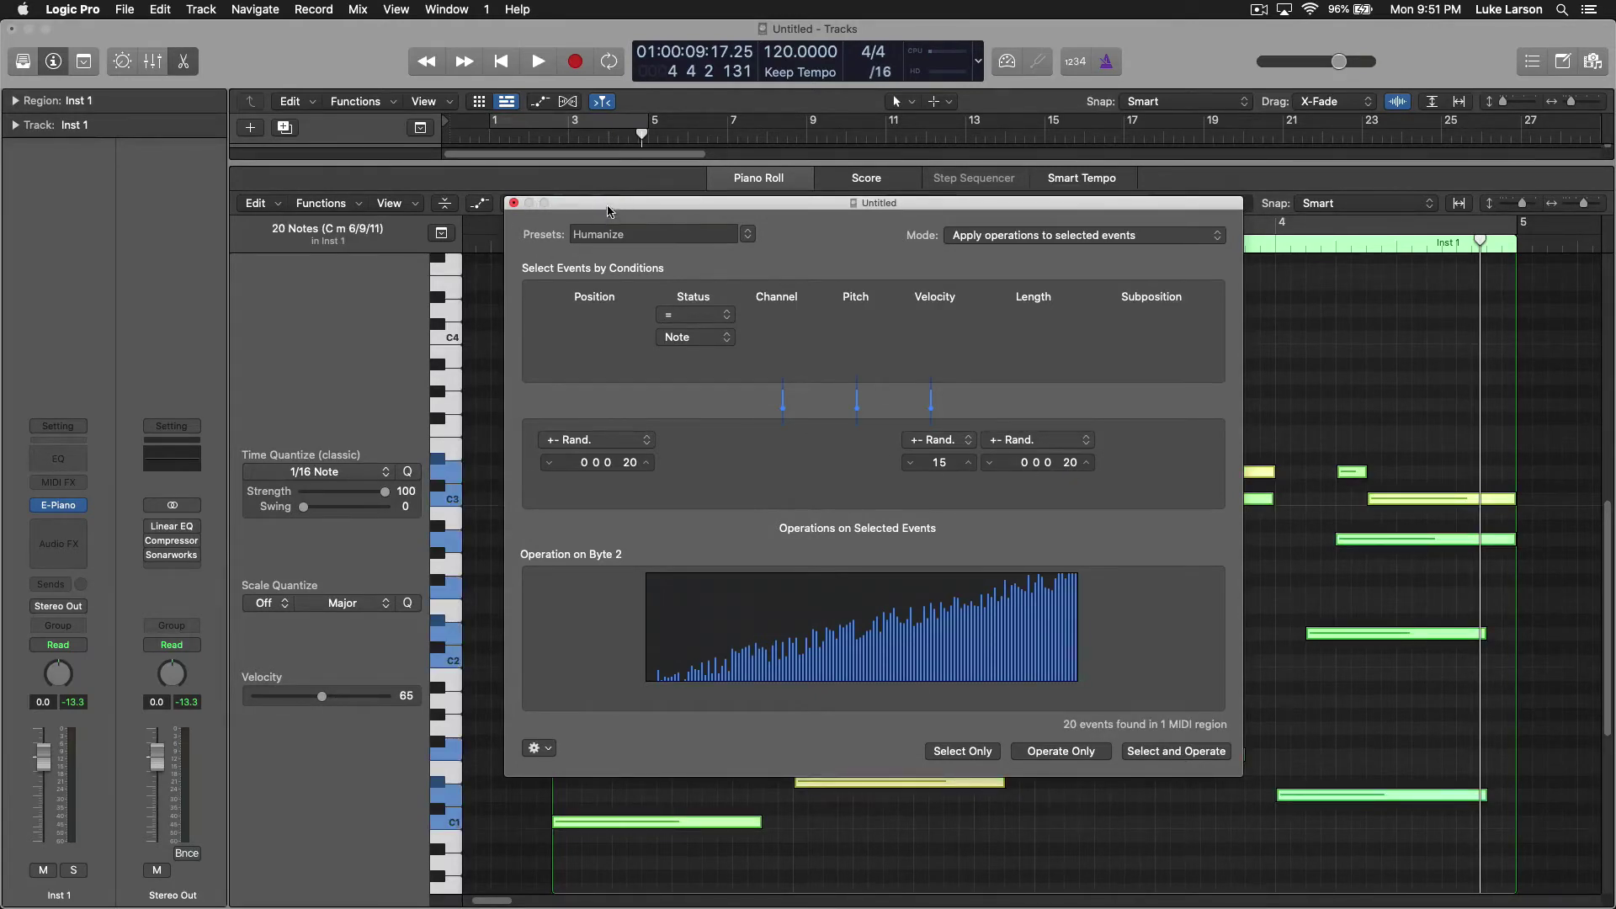
{"action": "left_click_drag", "start_coordinate": [611, 205], "coordinate": [658, 564]}
{"action": "key", "text": "super+w"}
{"action": "left_click", "coordinate": [696, 567]}
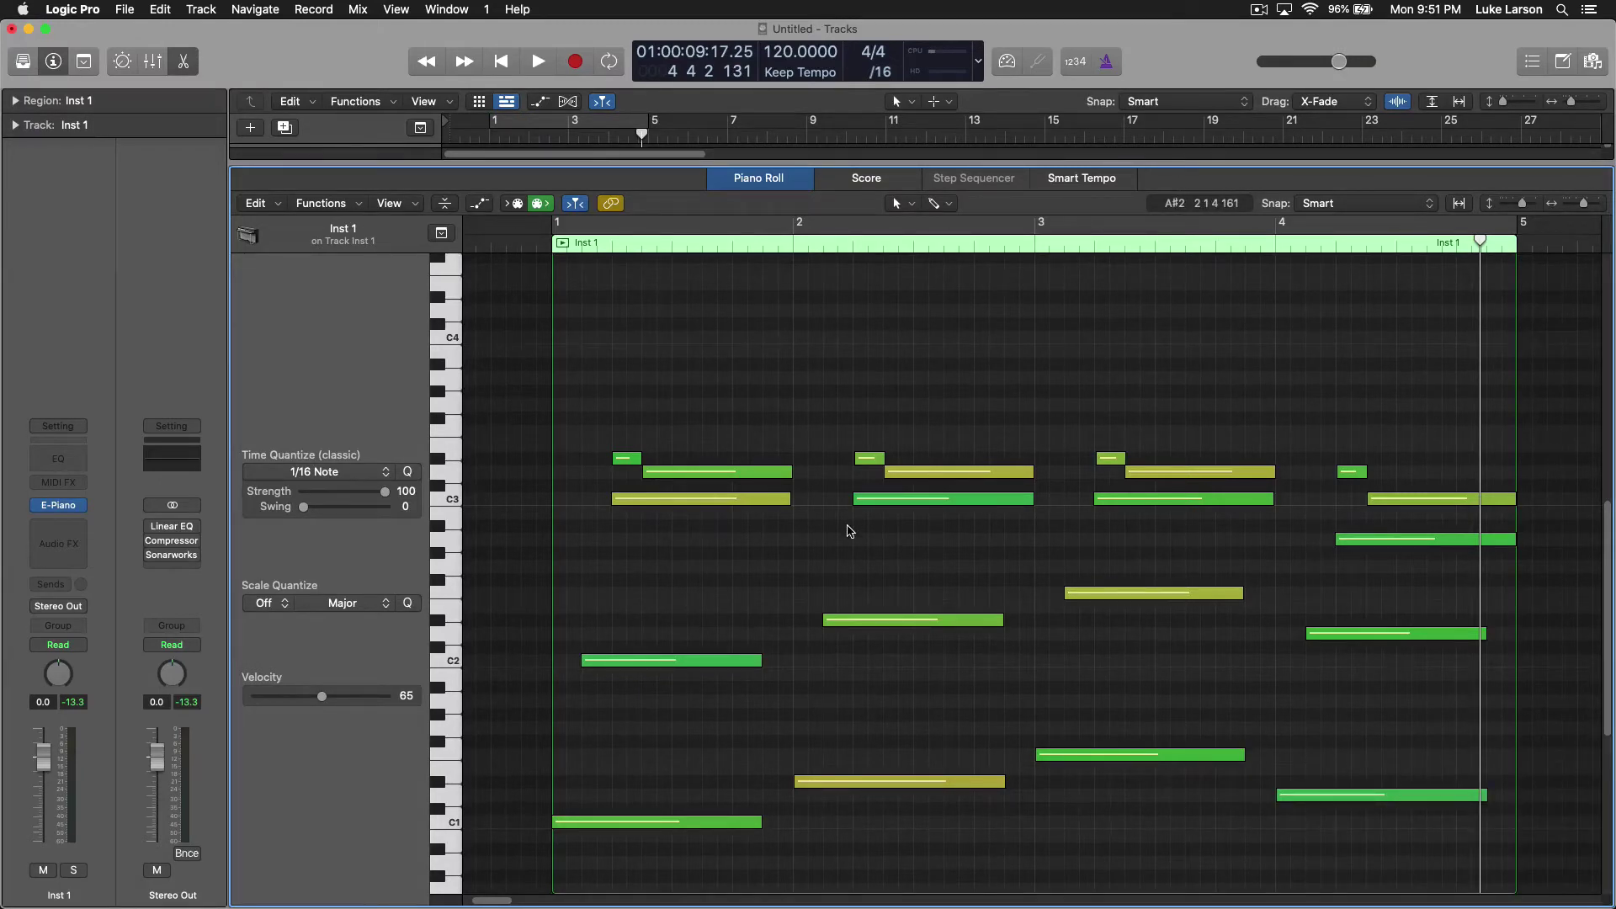
{"action": "left_click", "coordinate": [543, 246]}
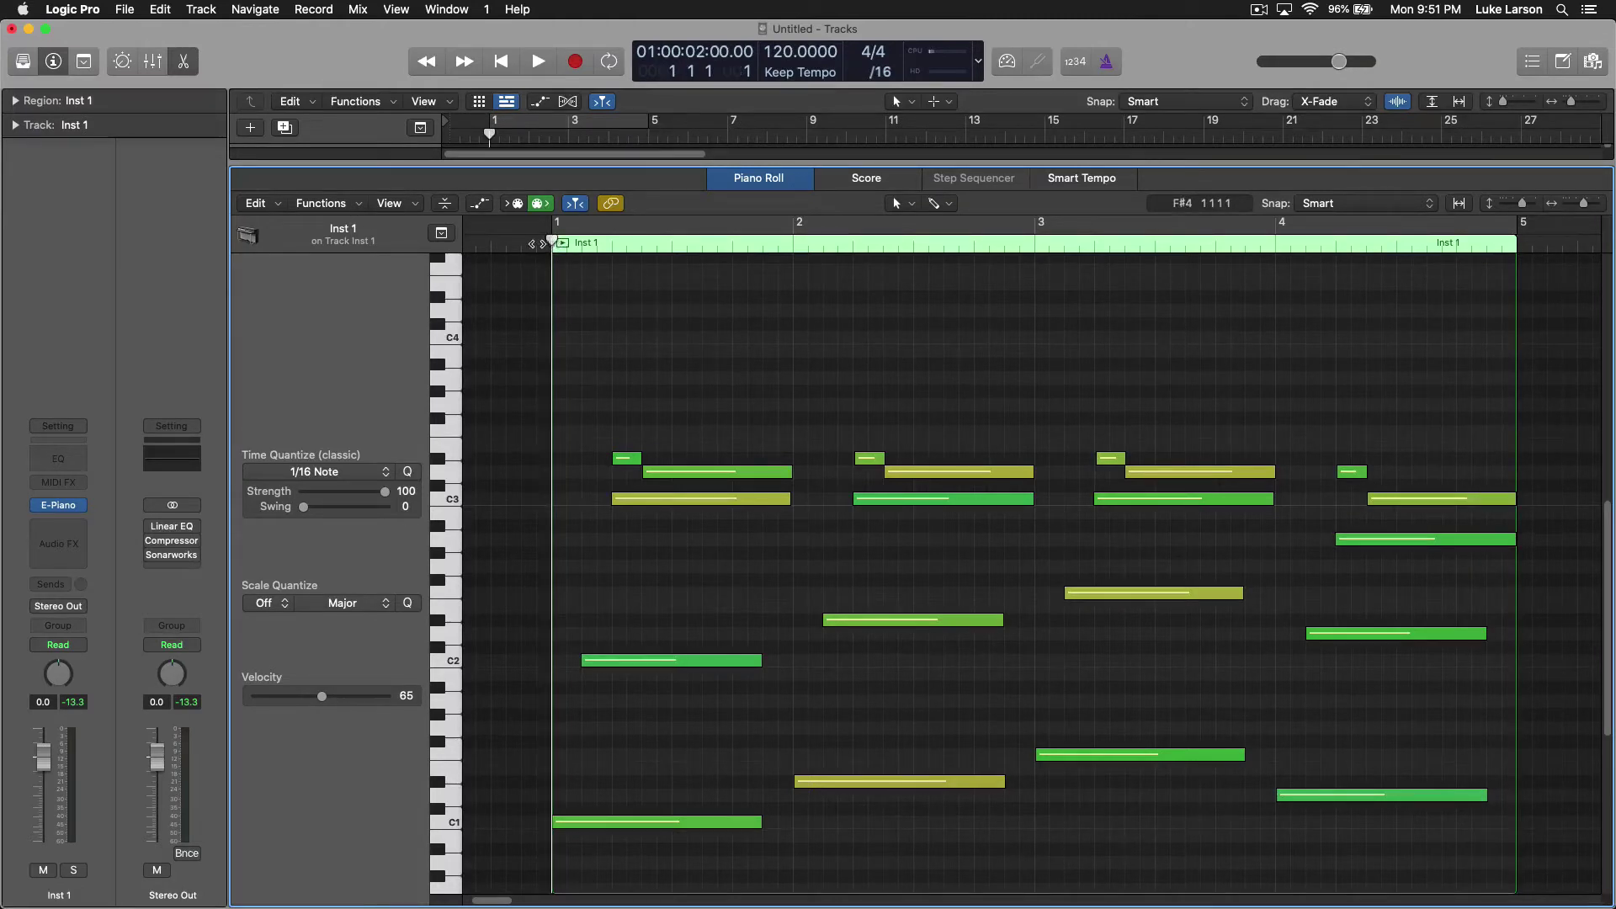
{"action": "left_click", "coordinate": [536, 242]}
{"action": "key", "text": "space"}
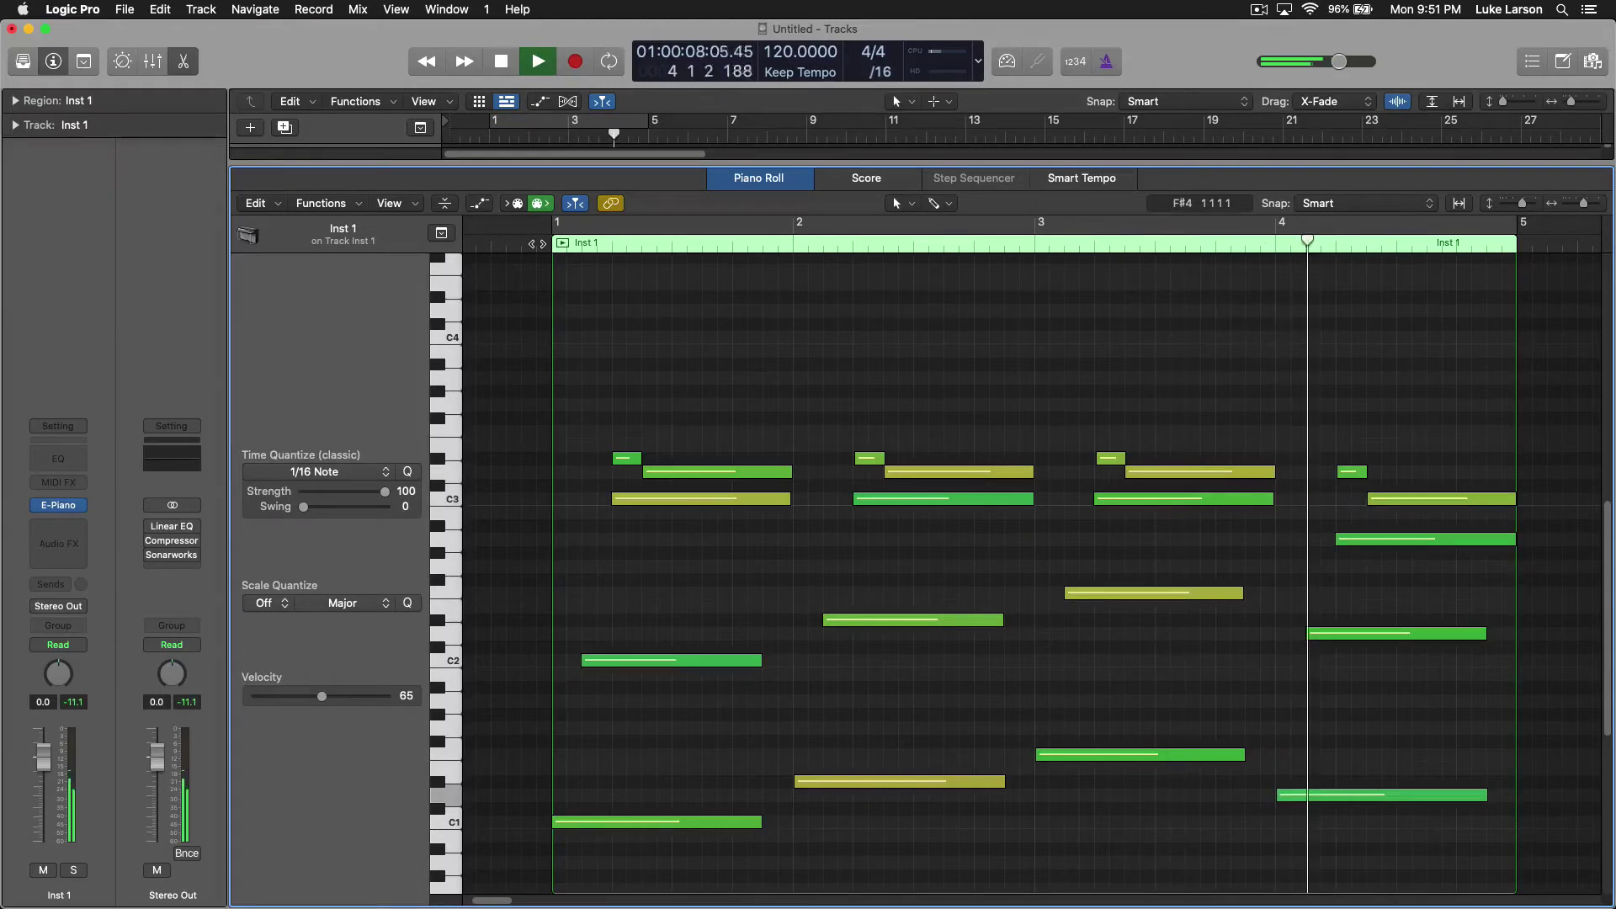
{"action": "key", "text": "space"}
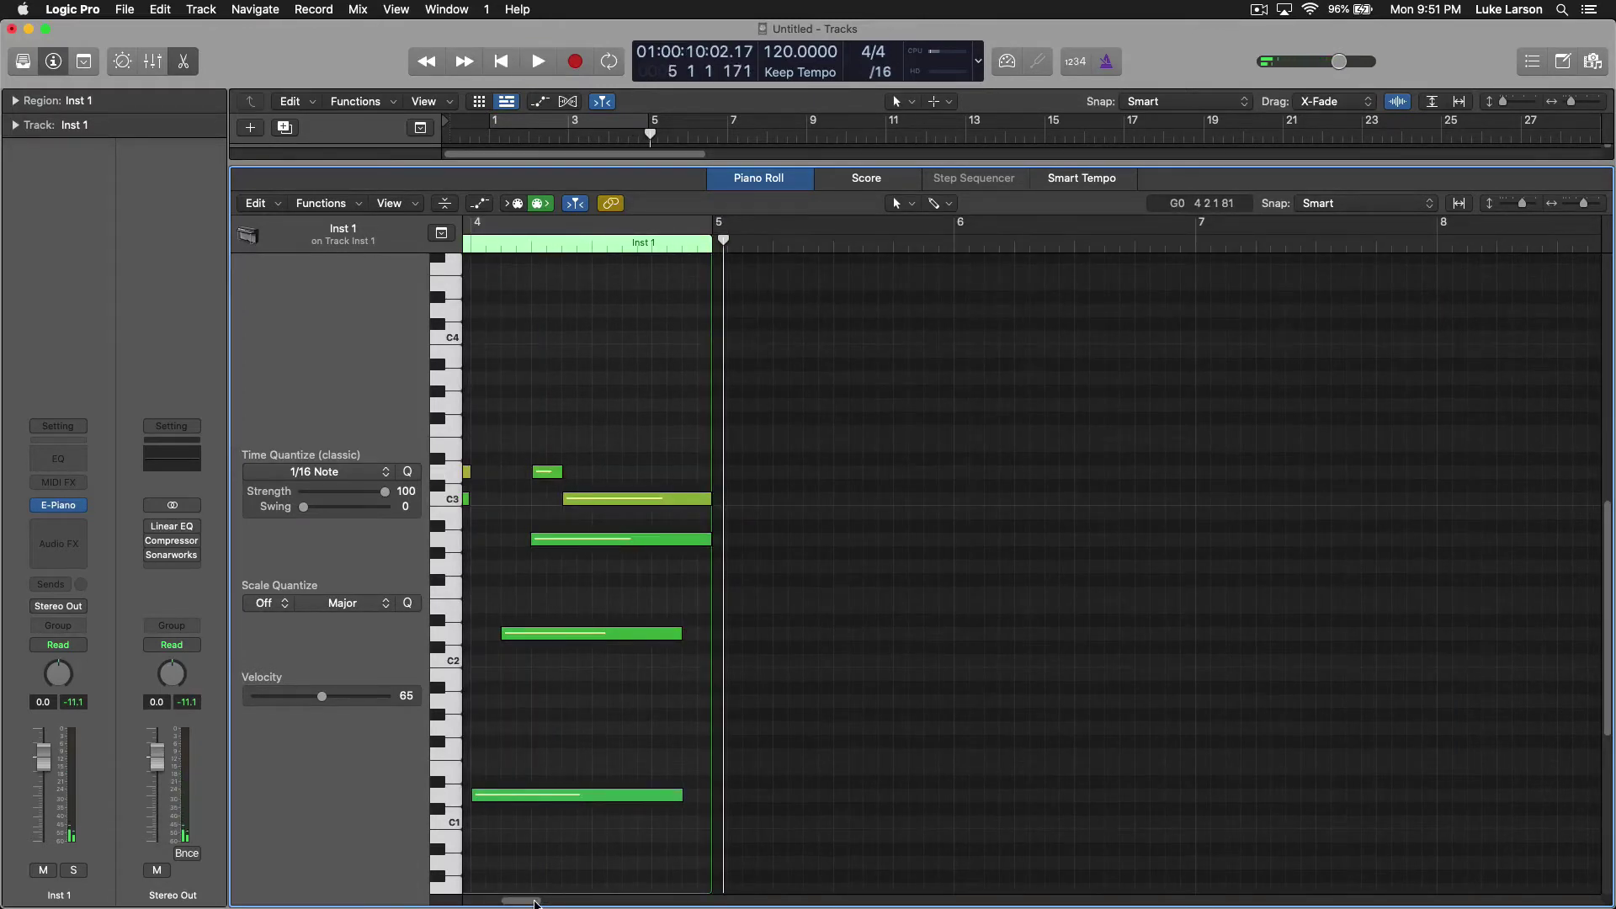
{"action": "scroll", "coordinate": [534, 902], "scroll_direction": "left", "scroll_amount": 10}
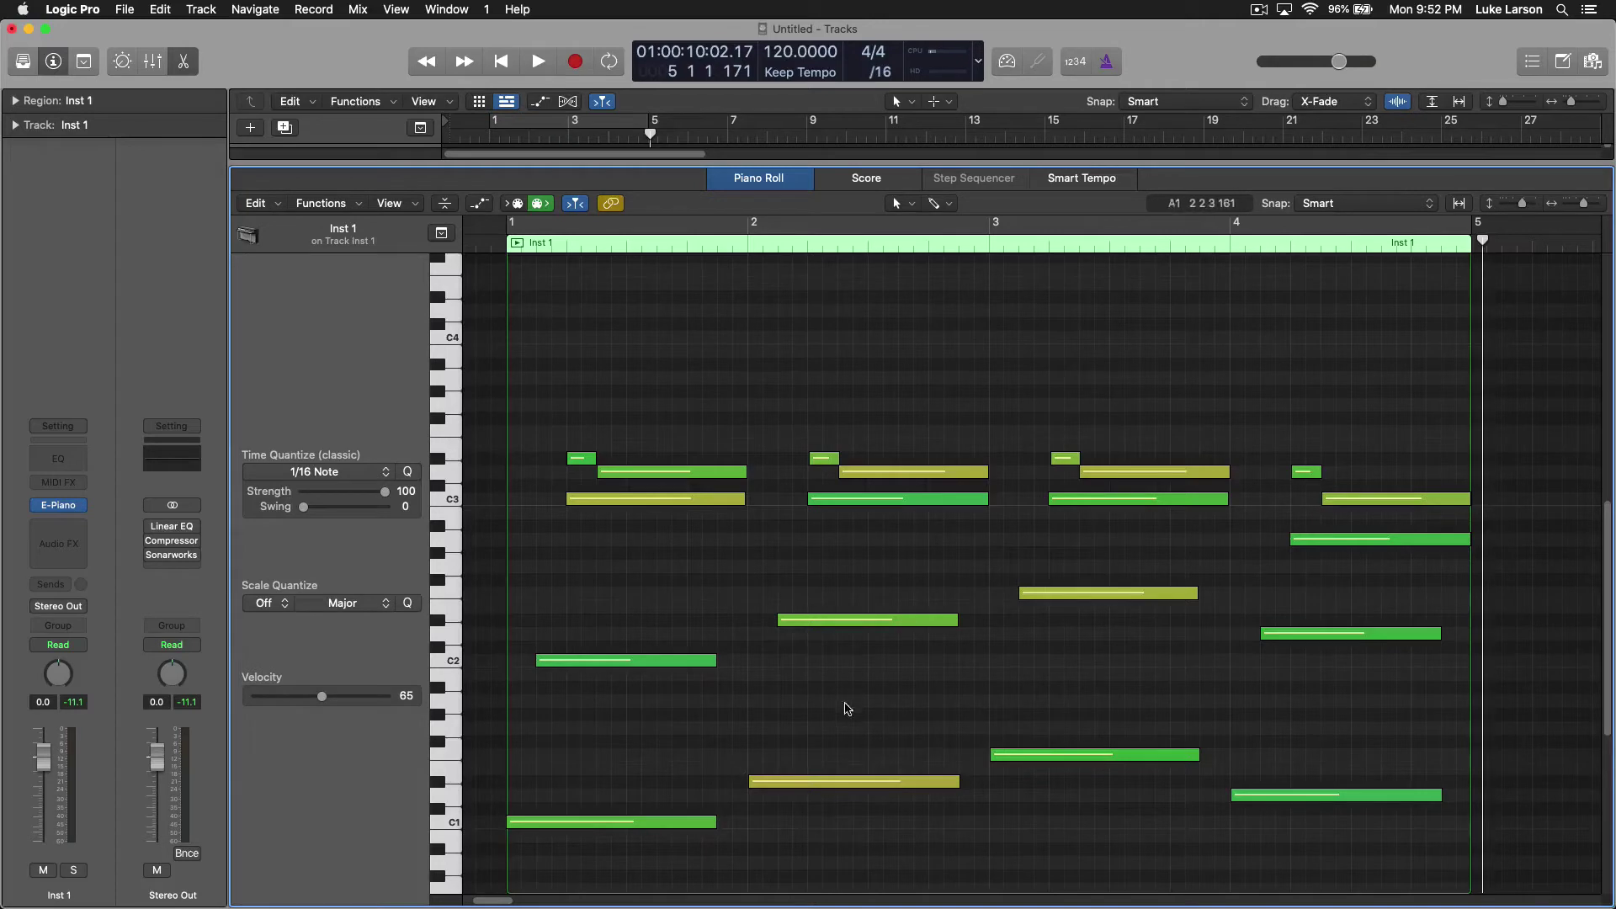
Reapply Humanize to all 20 notes, close the Transform window, return to bar 1 and deselect.
{"action": "key", "text": "super+4"}
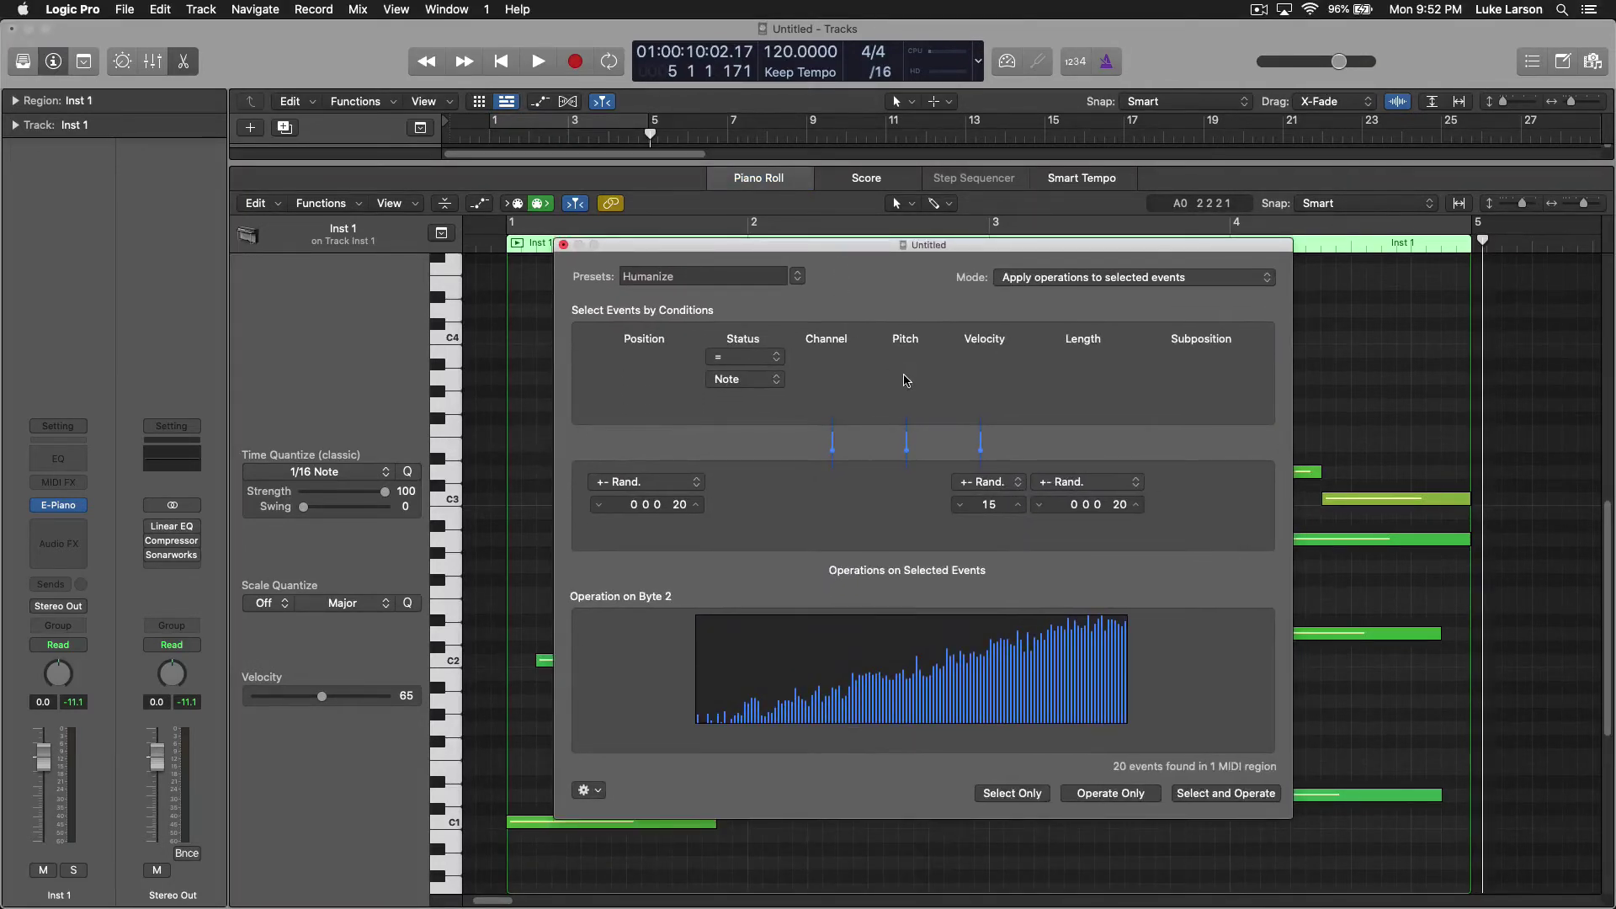
{"action": "left_click_drag", "start_coordinate": [905, 245], "coordinate": [834, 162]}
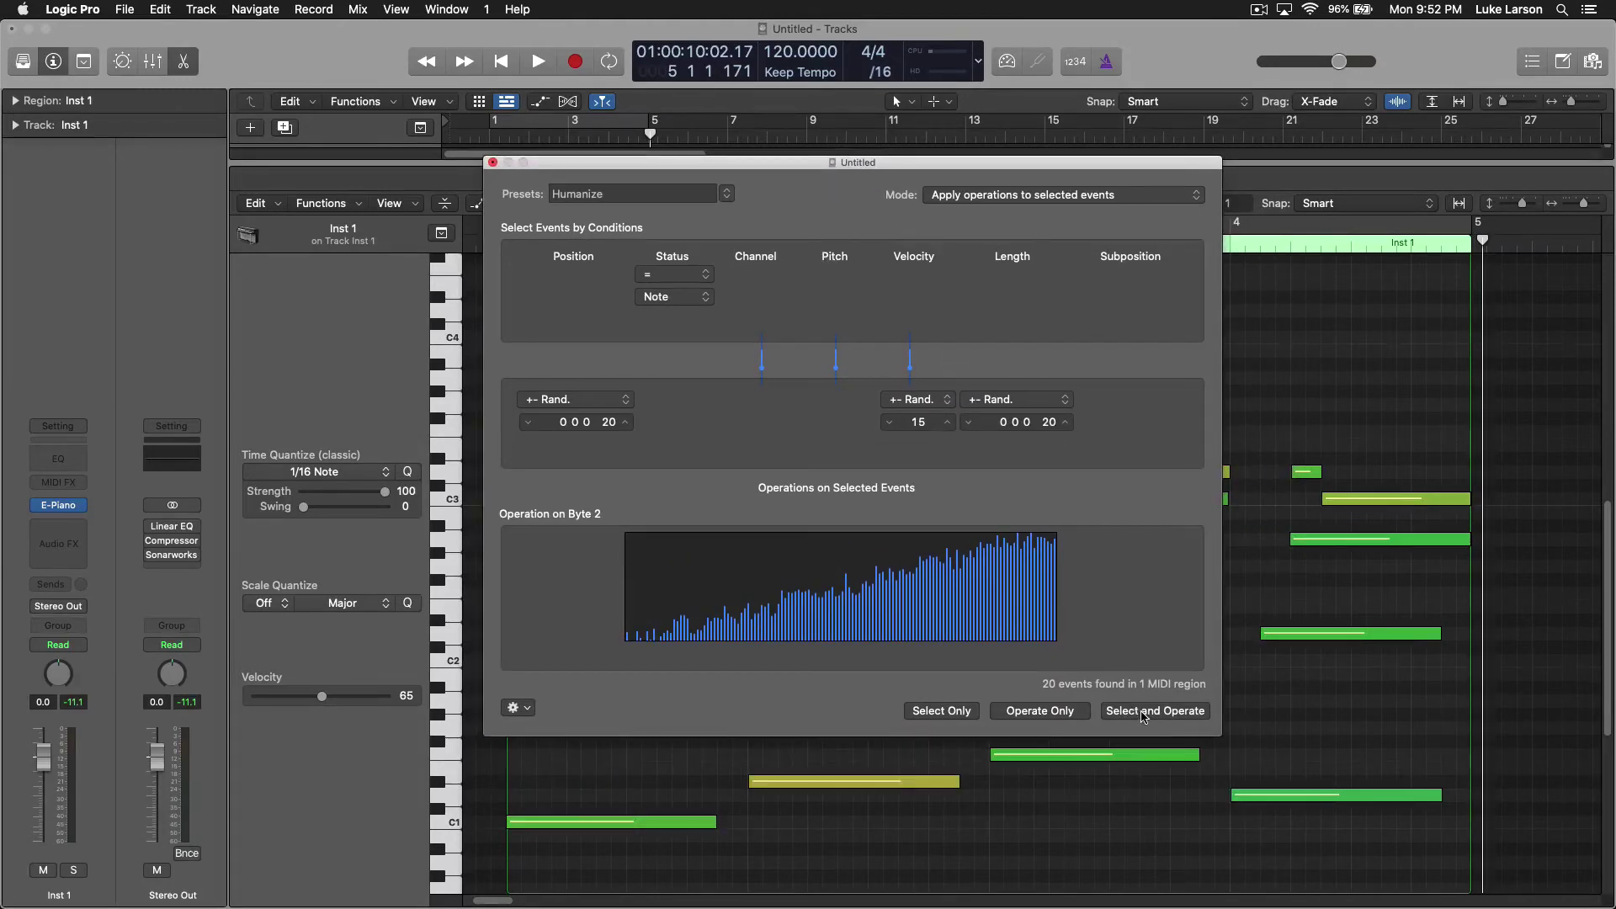
{"action": "left_click", "coordinate": [1144, 711]}
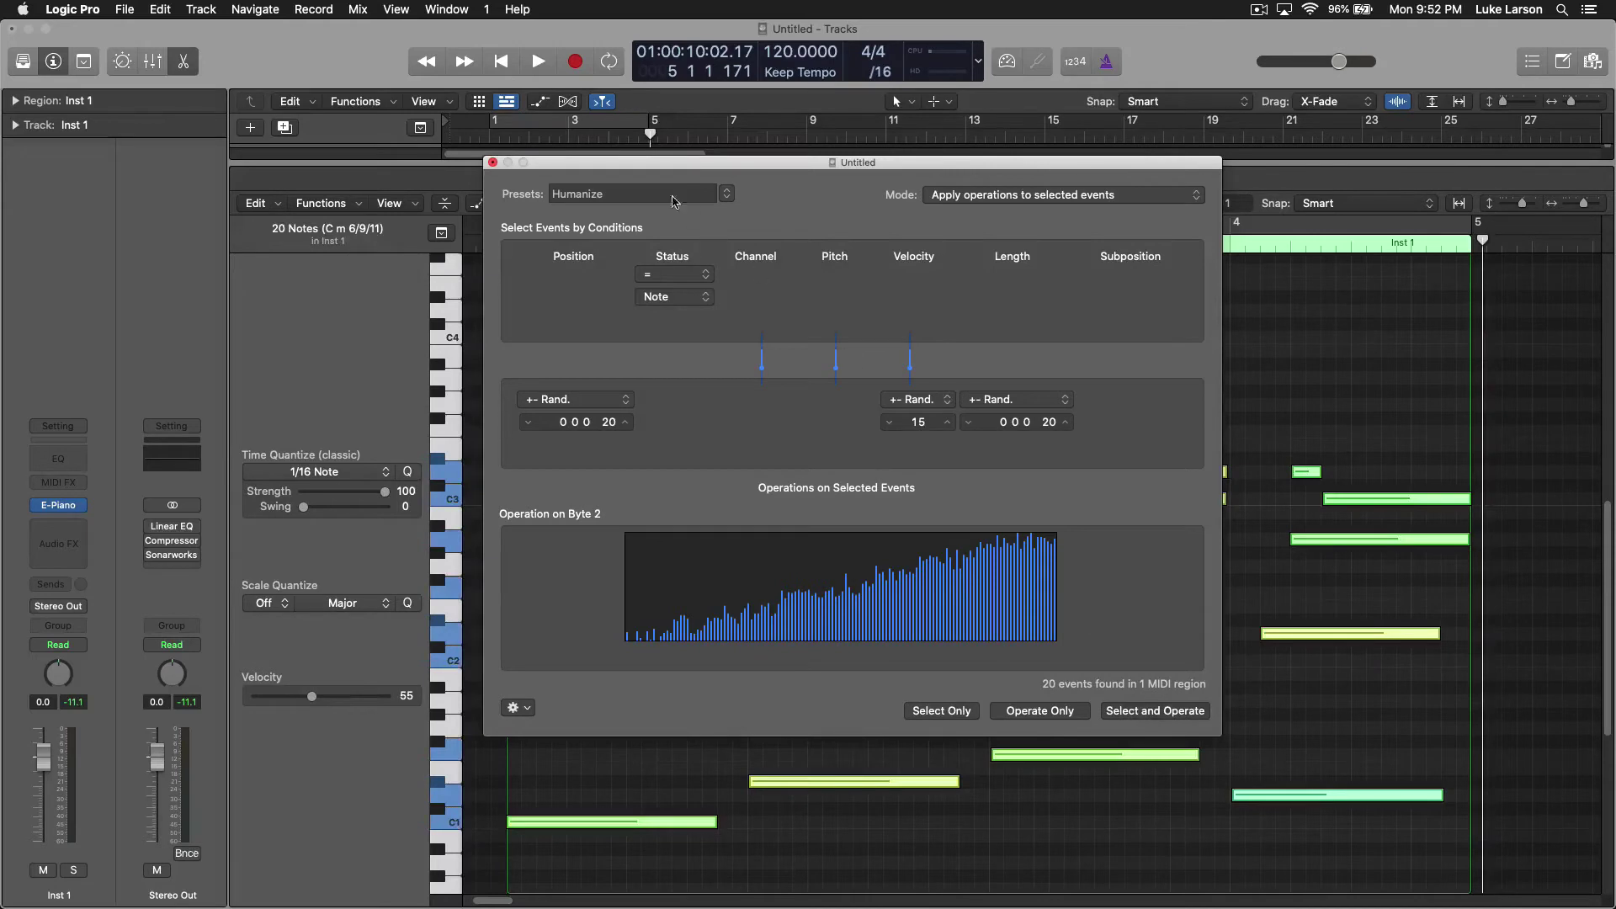
{"action": "left_click", "coordinate": [492, 163]}
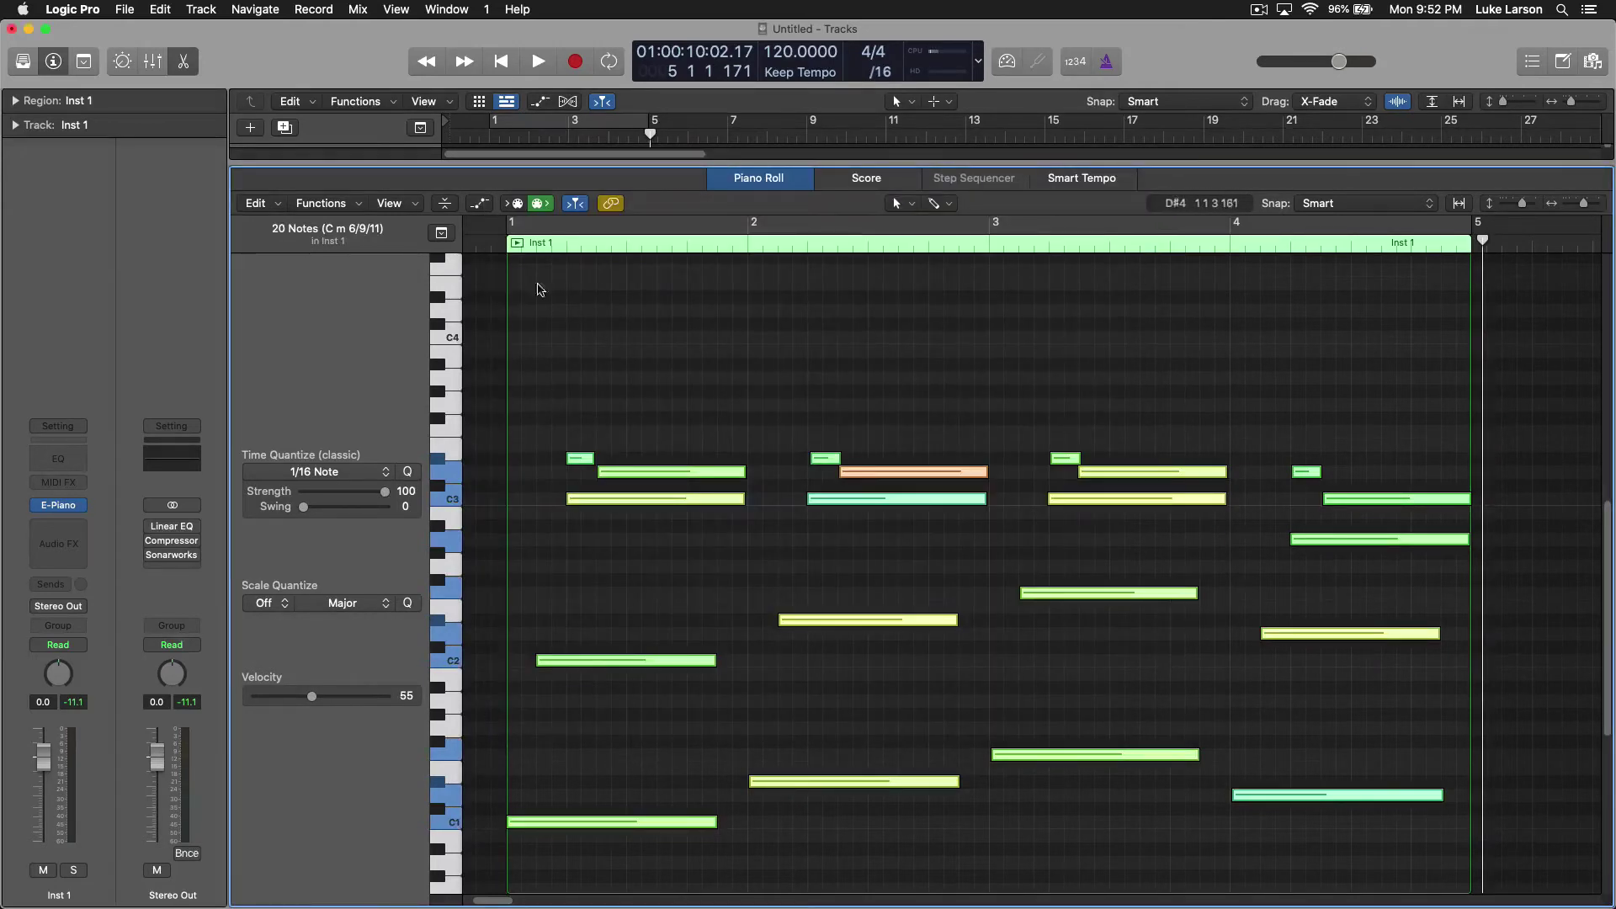
{"action": "key", "text": "Return"}
{"action": "left_click", "coordinate": [682, 417]}
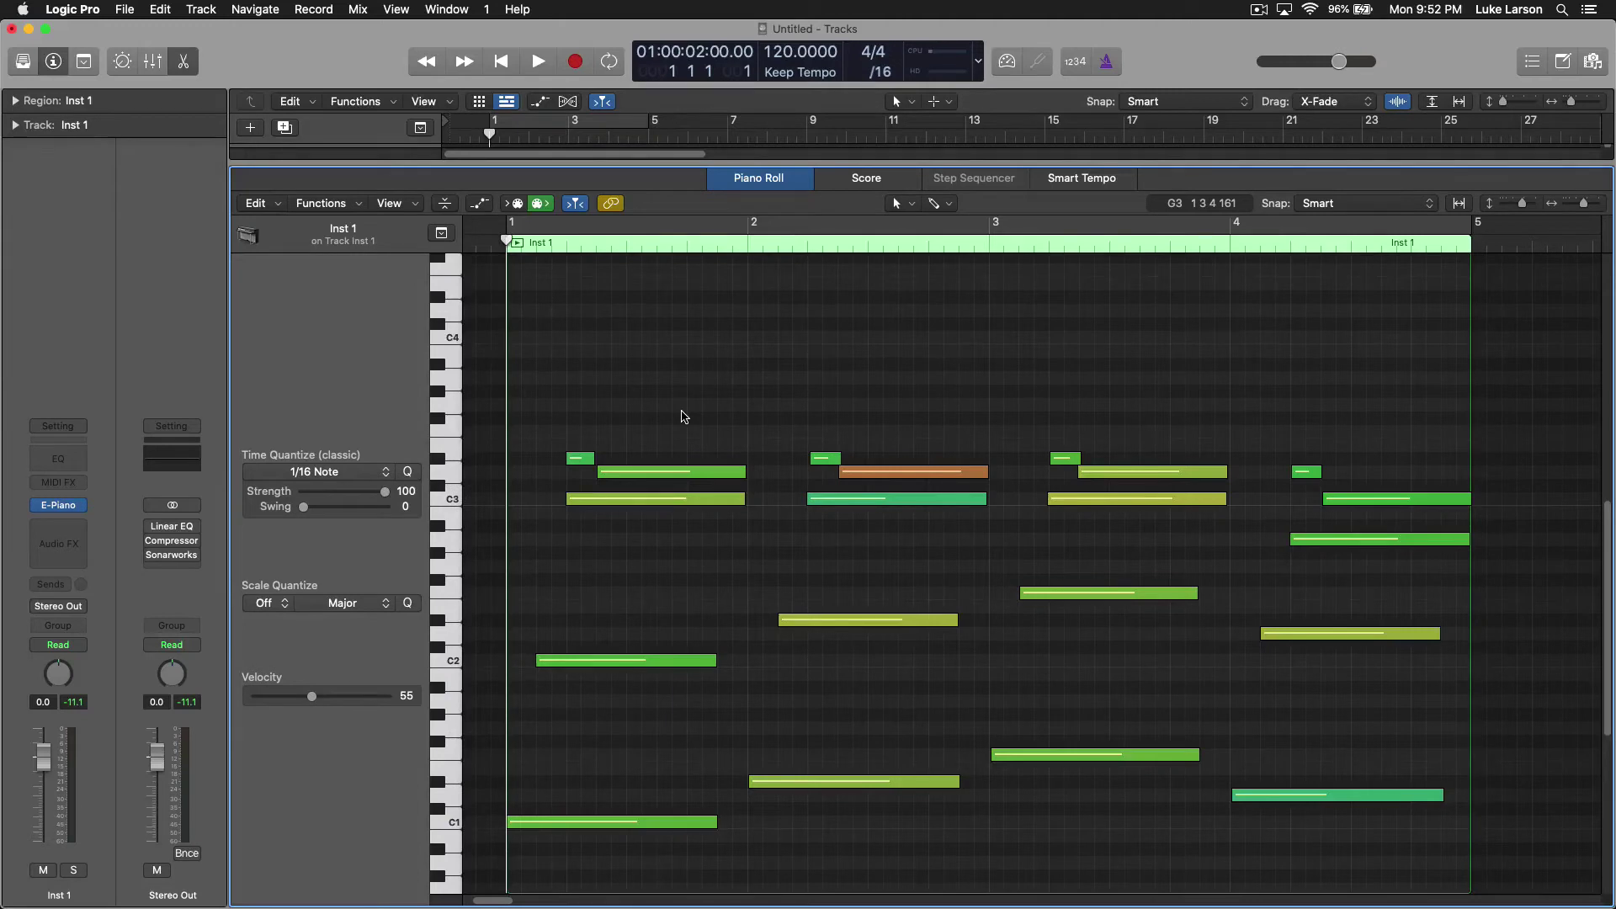
{"action": "key", "text": "space"}
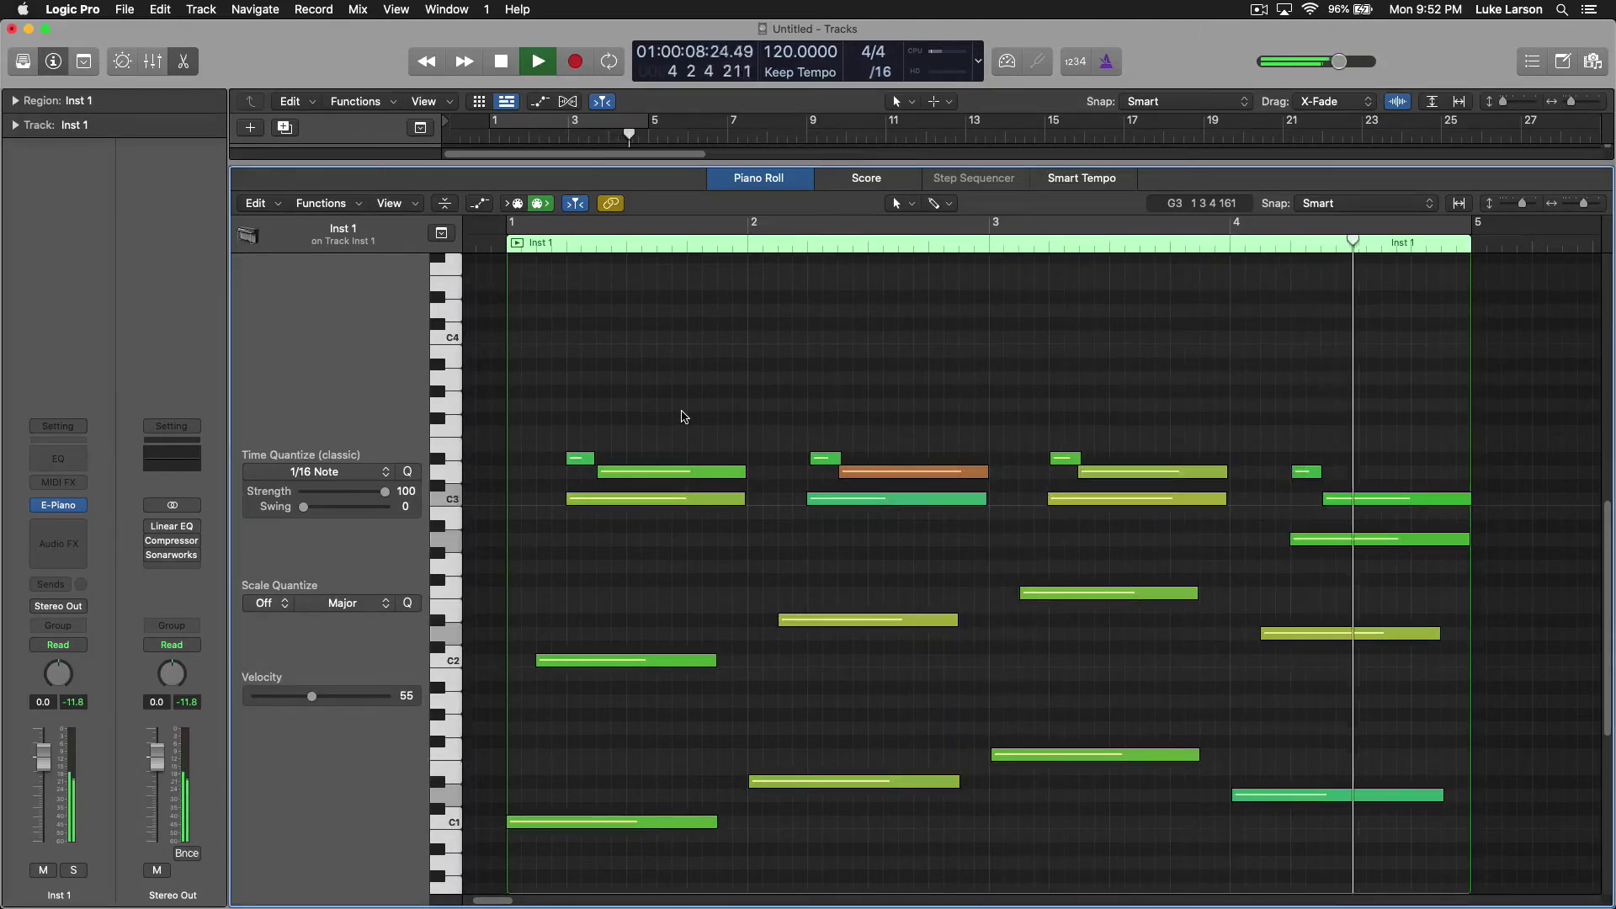
{"action": "key", "text": "space"}
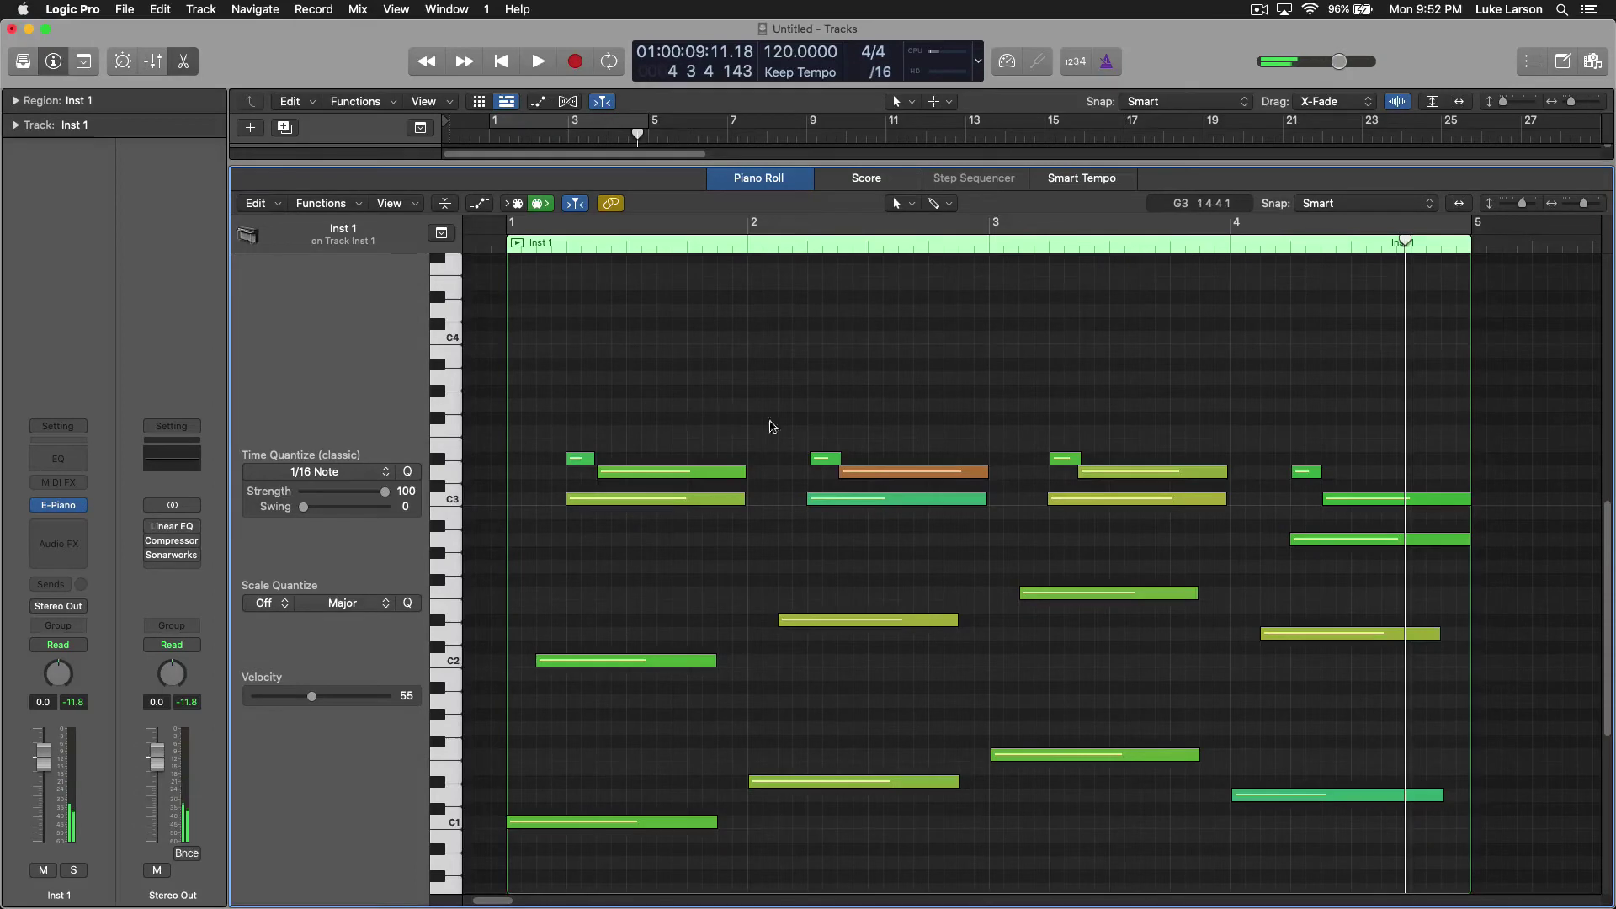
{"action": "mouse_move", "coordinate": [896, 478]}
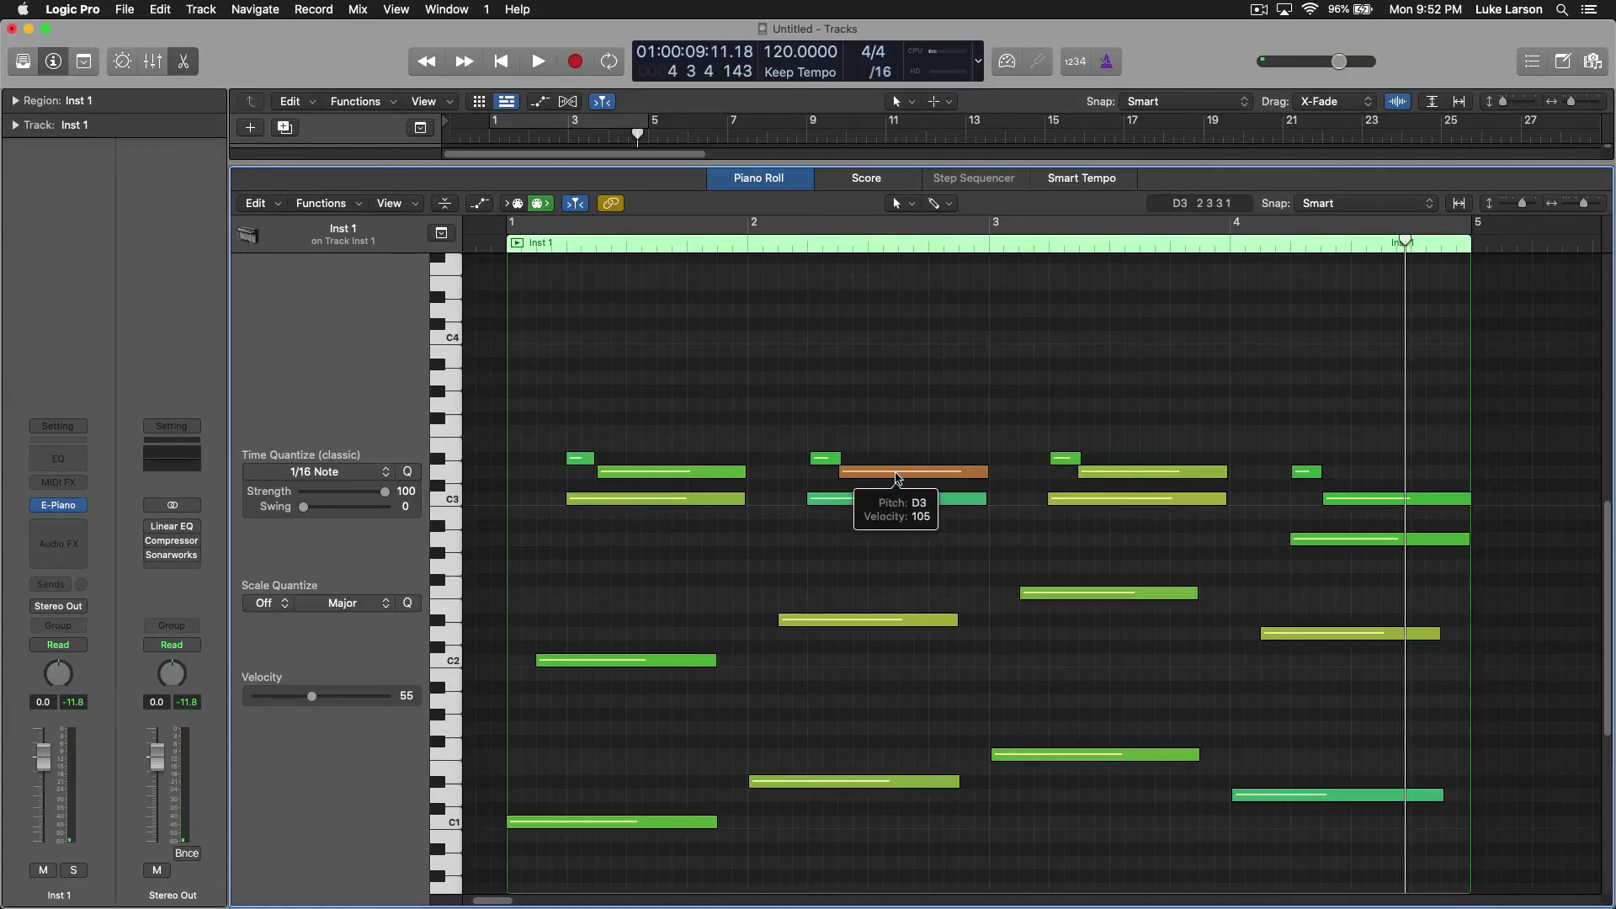